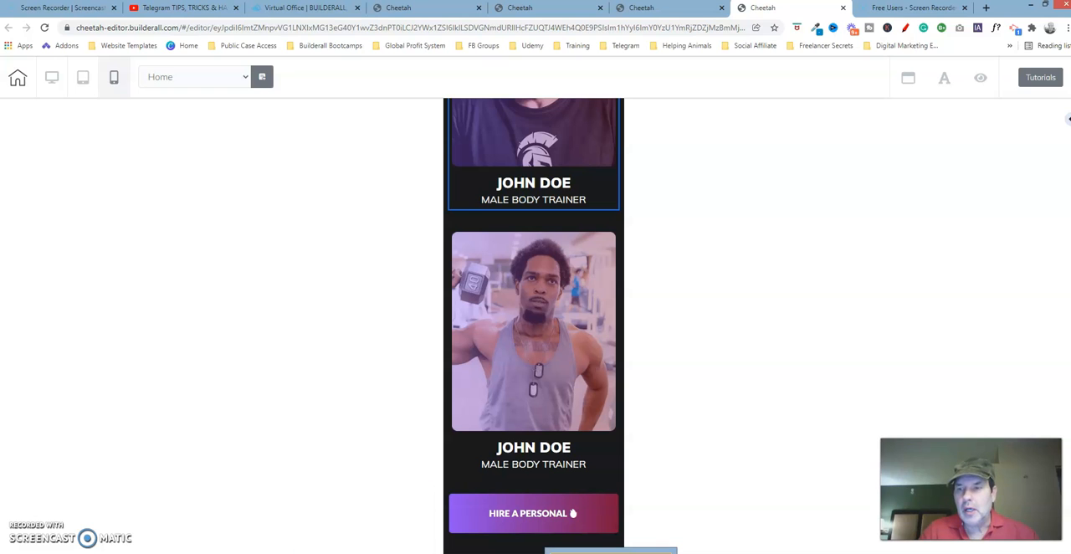
Examine the lateral spacing and size settings of the box around the last trainer, above the hire button.
{"action": "scroll", "coordinate": [533, 327], "scroll_direction": "up", "scroll_amount": 3}
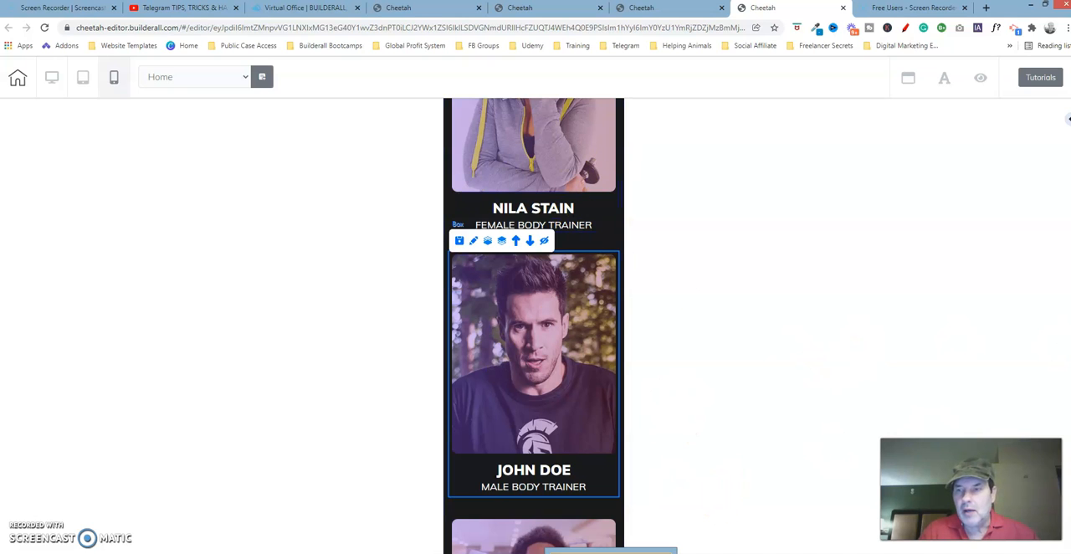
{"action": "scroll", "coordinate": [534, 326], "scroll_direction": "down", "scroll_amount": 4}
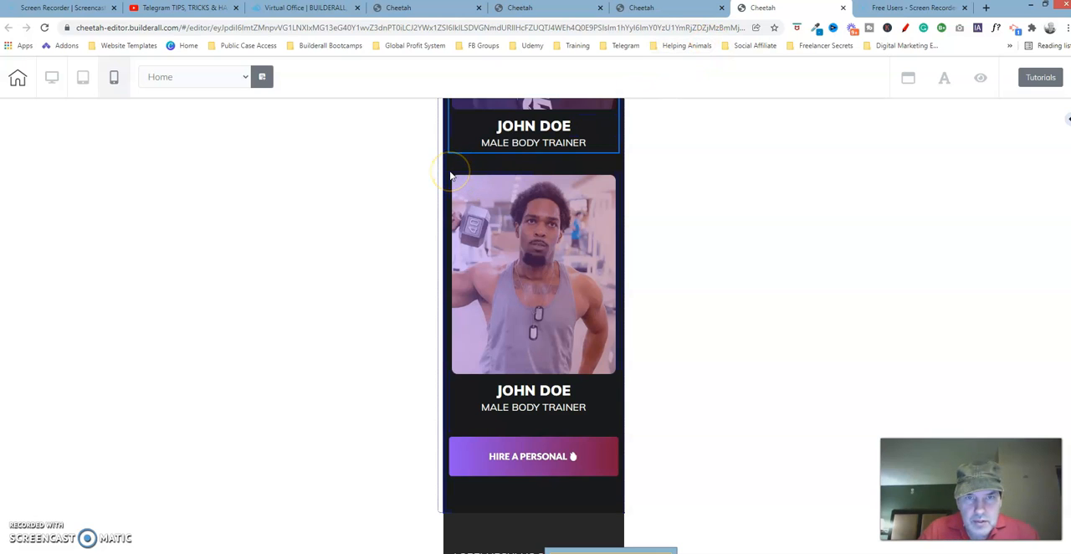
{"action": "left_click", "coordinate": [450, 174]}
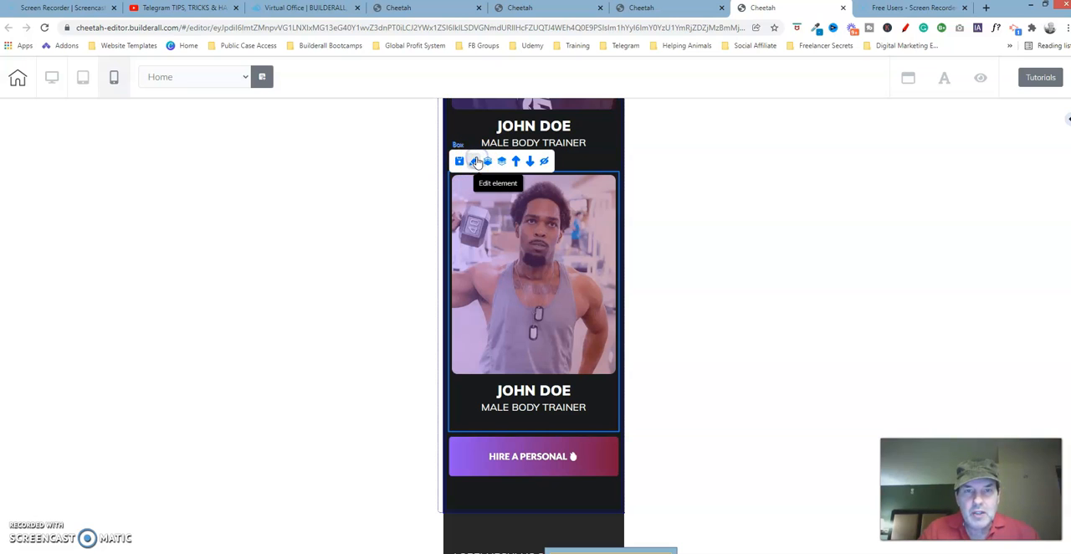
{"action": "left_click", "coordinate": [475, 162]}
{"action": "left_click_drag", "start_coordinate": [620, 186], "coordinate": [771, 135]}
{"action": "left_click", "coordinate": [823, 280]}
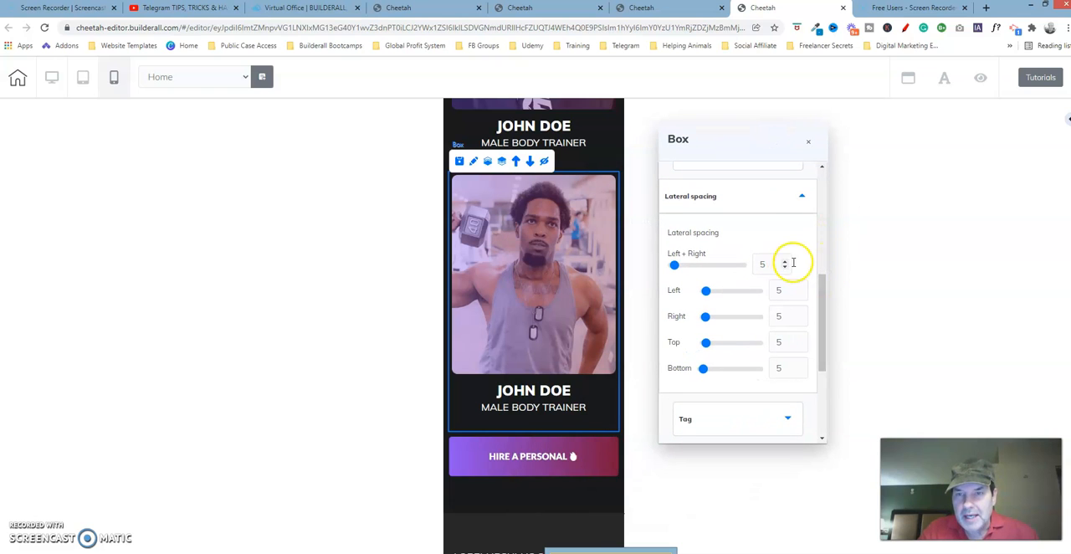
{"action": "left_click_drag", "start_coordinate": [831, 335], "coordinate": [830, 218]}
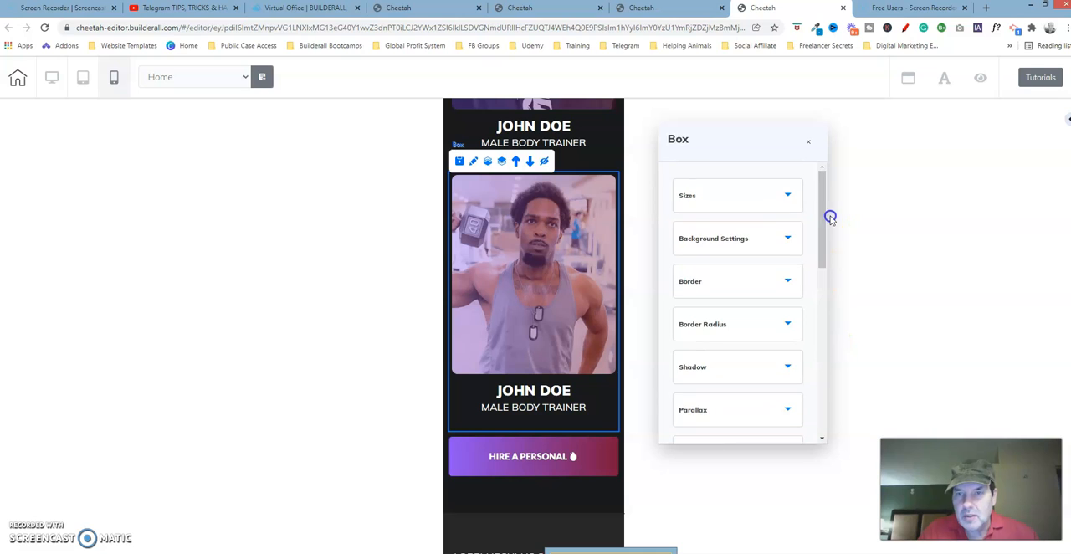
{"action": "left_click", "coordinate": [776, 205]}
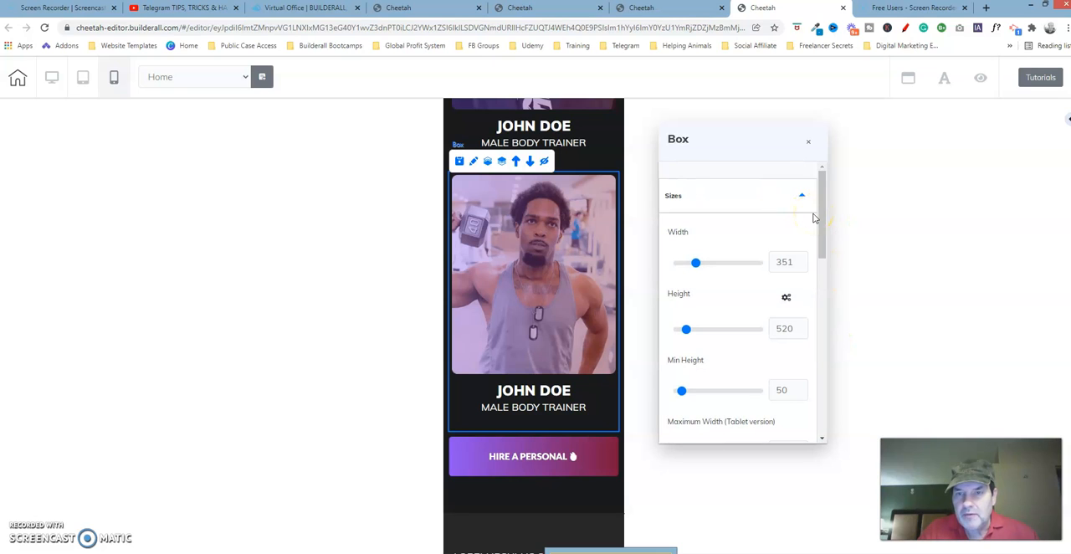
{"action": "left_click", "coordinate": [809, 141]}
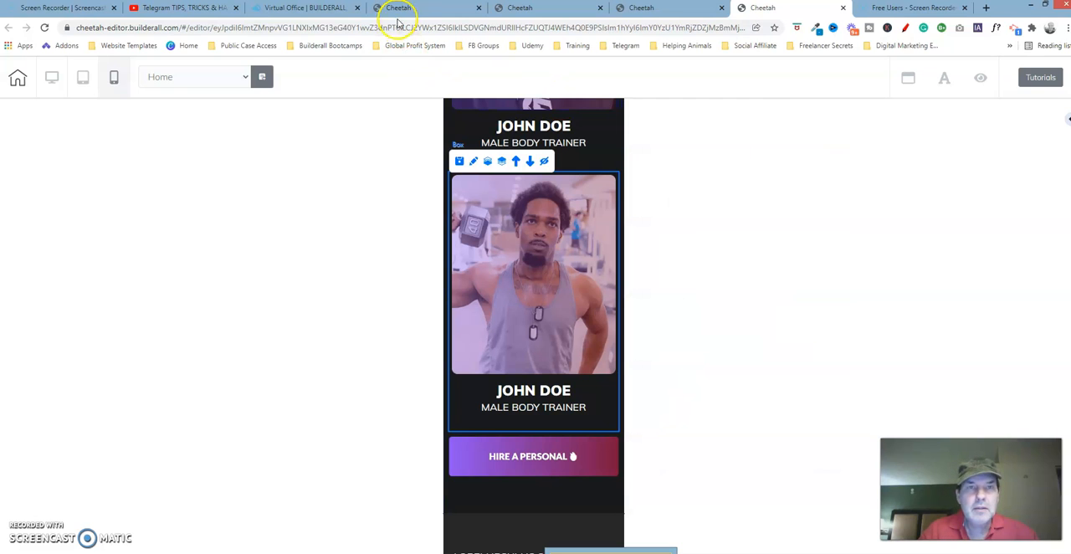
Switch to the second Cheetah page and examine the lateral spacing and size settings of its last trainer's box.
{"action": "left_click", "coordinate": [515, 7]}
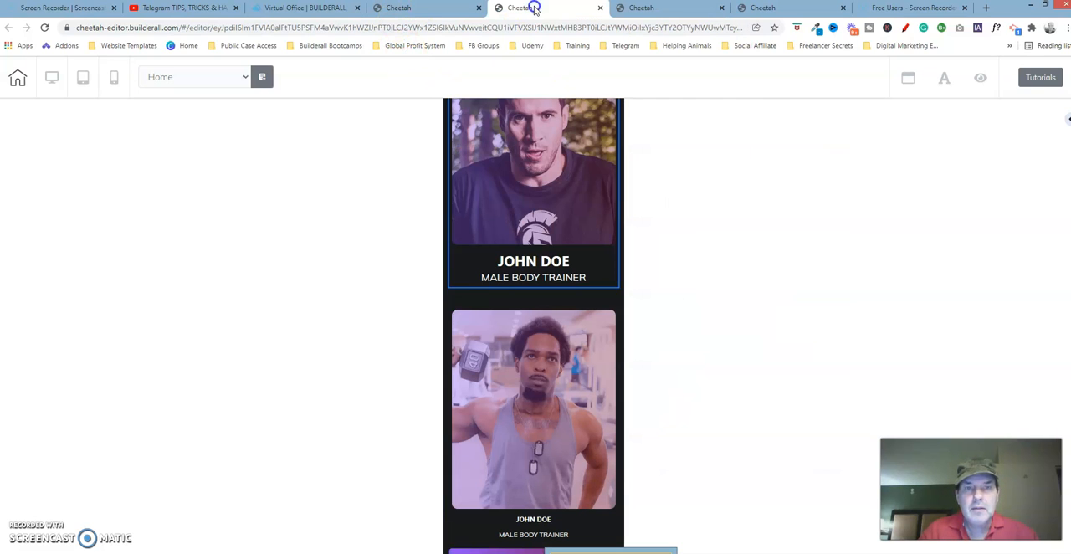
{"action": "left_click", "coordinate": [449, 311]}
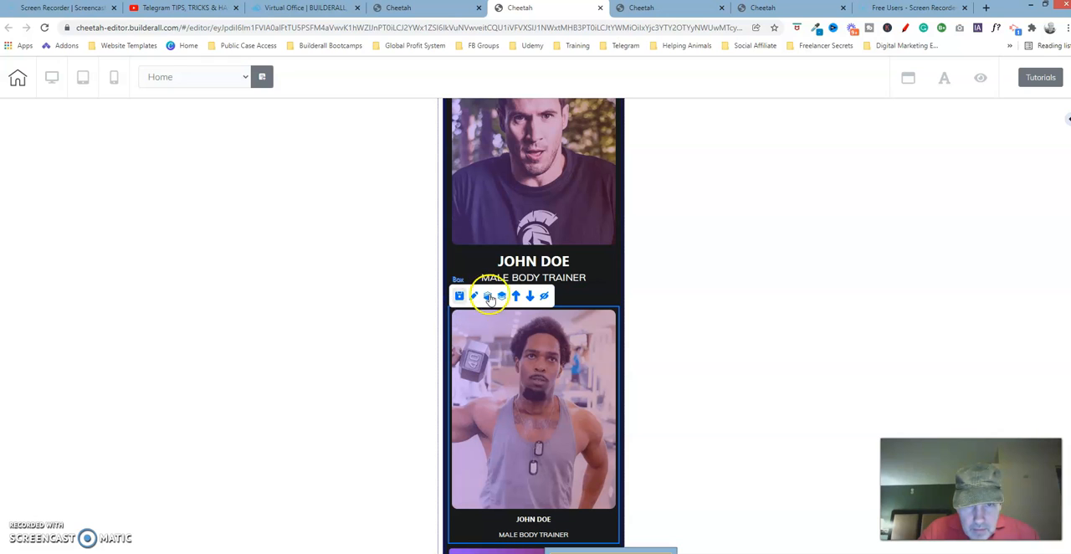
{"action": "left_click", "coordinate": [473, 298]}
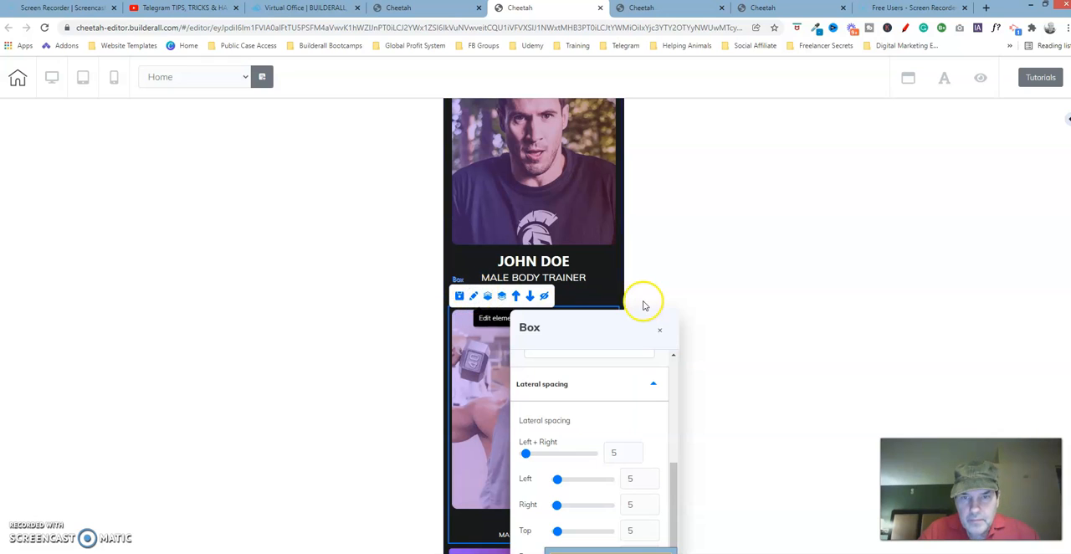
{"action": "mouse_move", "coordinate": [633, 329]}
{"action": "left_mouse_down"}
{"action": "mouse_move", "coordinate": [719, 235]}
{"action": "mouse_move", "coordinate": [784, 141]}
{"action": "left_mouse_up"}
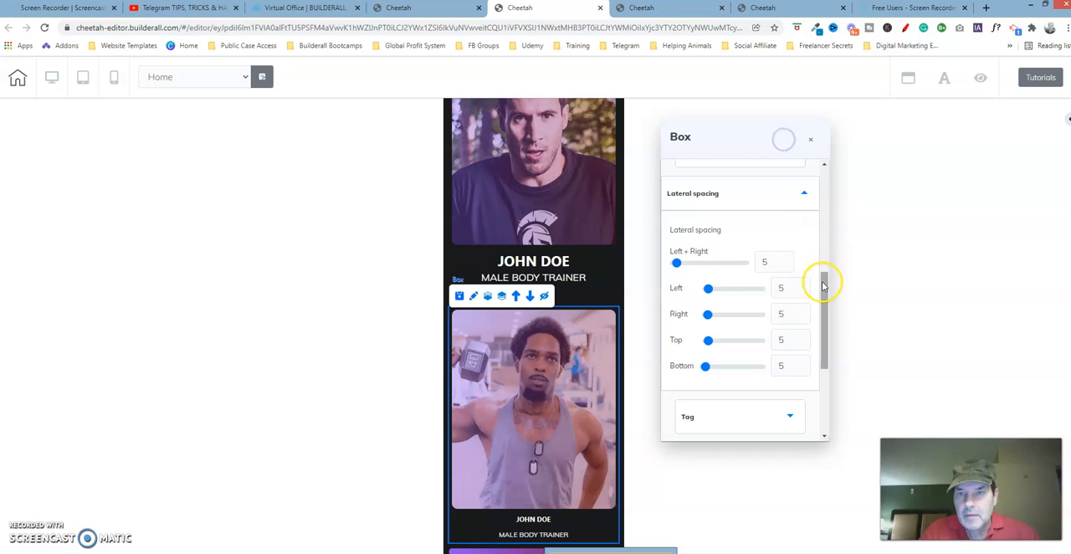
{"action": "left_click_drag", "start_coordinate": [825, 292], "coordinate": [835, 151]}
{"action": "left_click", "coordinate": [792, 195]}
{"action": "left_click_drag", "start_coordinate": [825, 222], "coordinate": [829, 262]}
{"action": "left_click", "coordinate": [810, 143]}
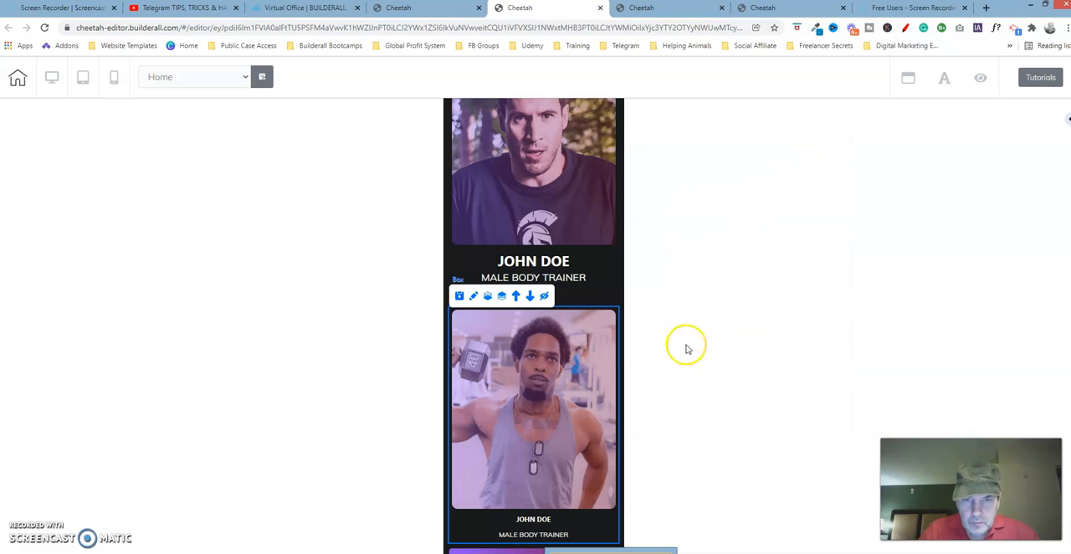
Select the last trainer's photo here, return to the fourth Cheetah page and examine the matching image's general, size and lateral spacing settings.
{"action": "left_click", "coordinate": [560, 335]}
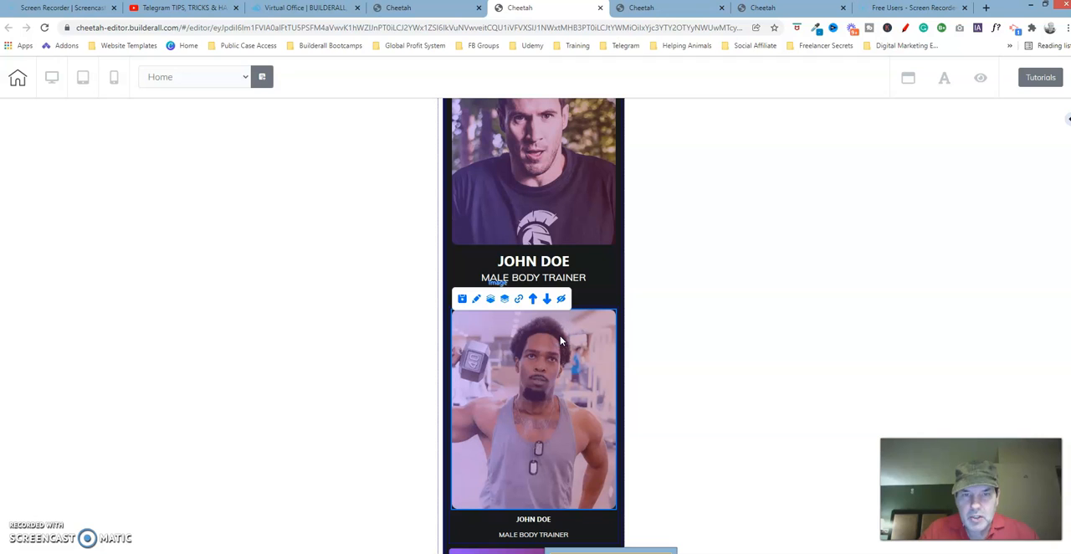
{"action": "left_click", "coordinate": [766, 8]}
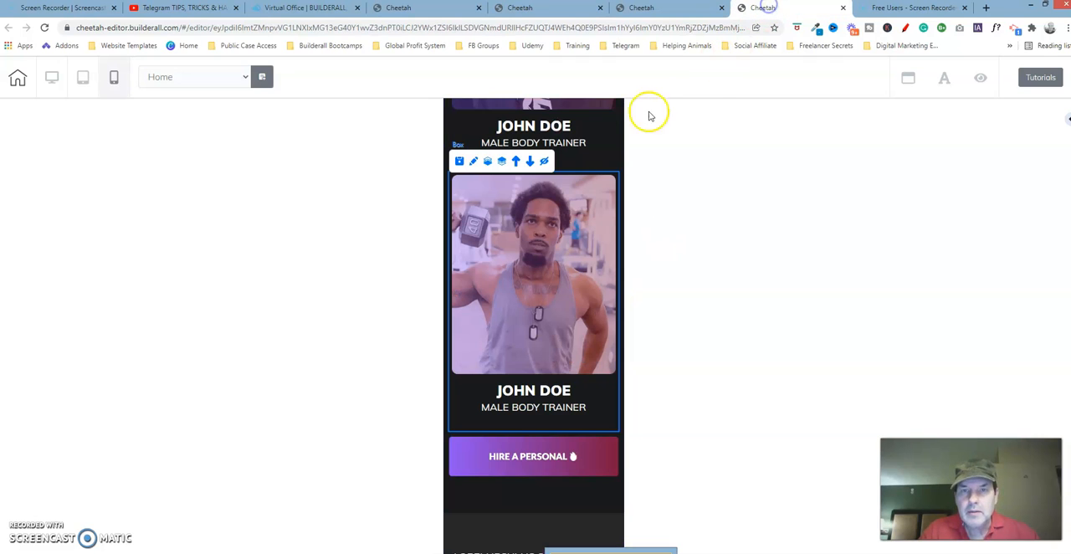
{"action": "left_click", "coordinate": [476, 164]}
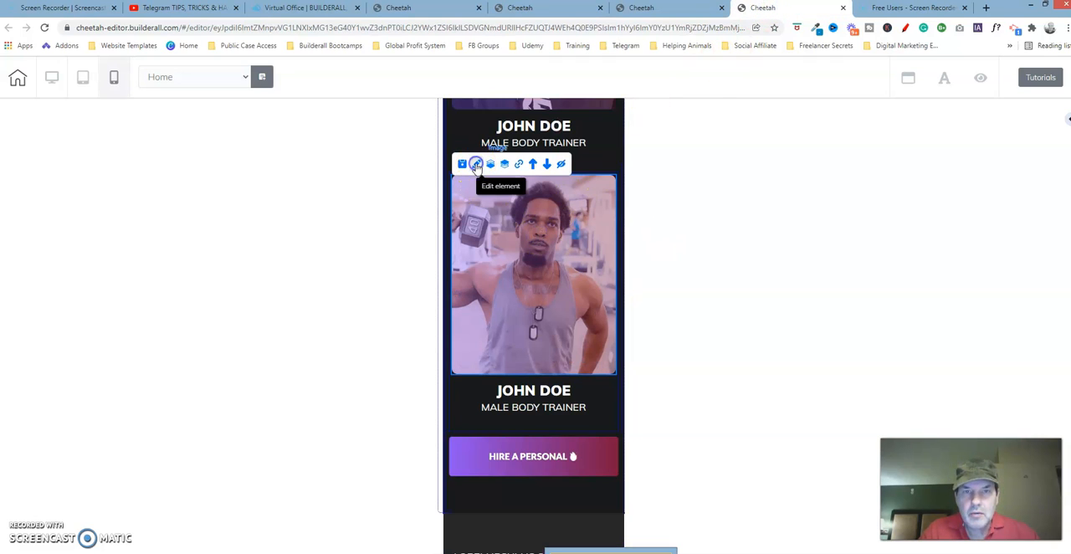
{"action": "left_click", "coordinate": [640, 246]}
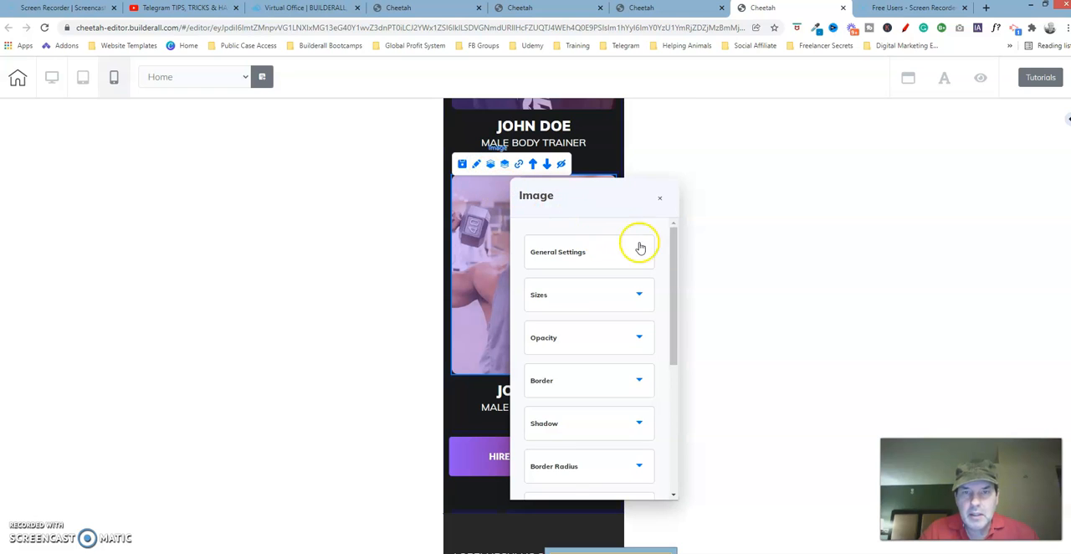
{"action": "left_click", "coordinate": [643, 251]}
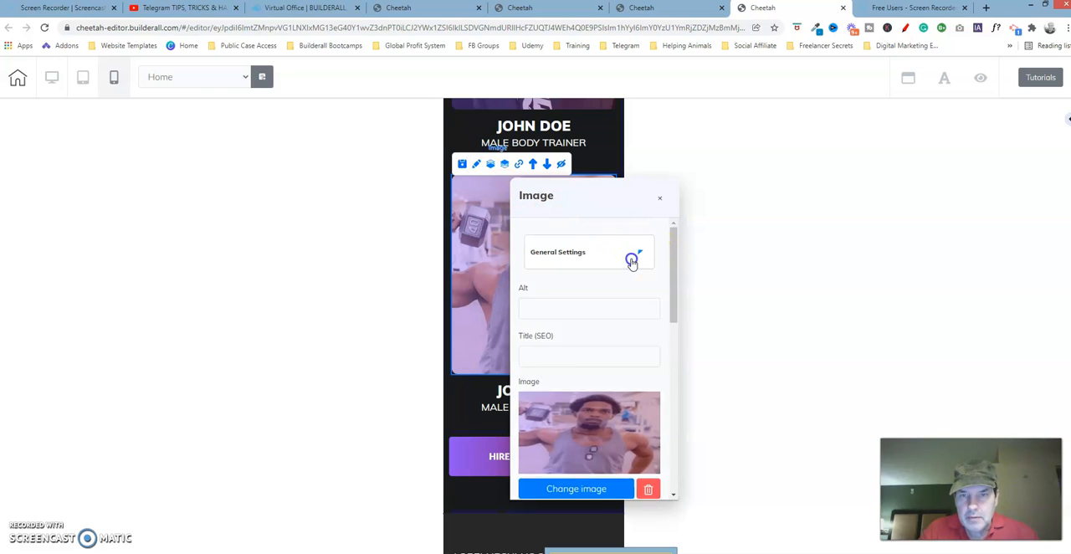
{"action": "left_click", "coordinate": [624, 301]}
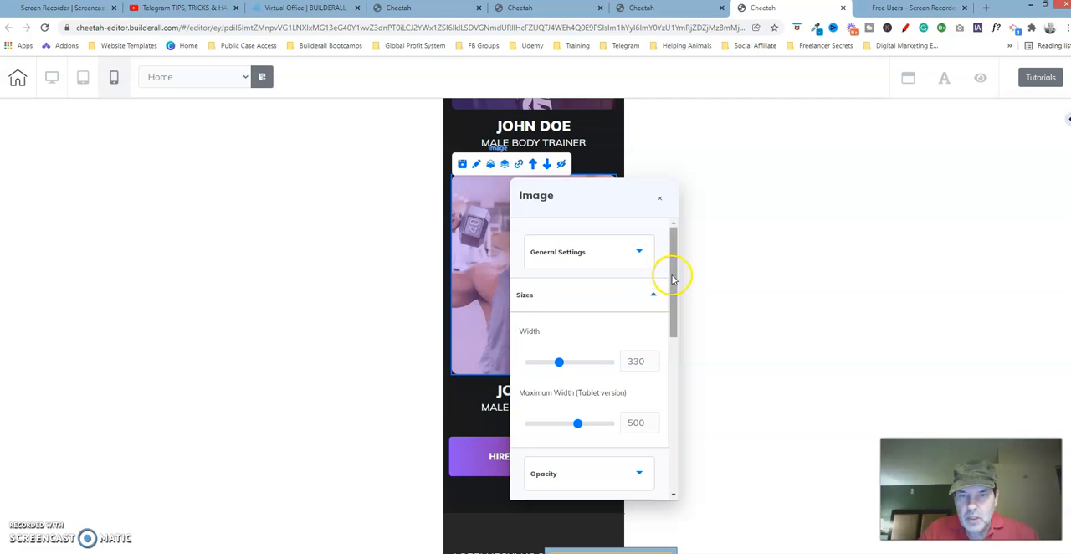
{"action": "left_click", "coordinate": [630, 253]}
{"action": "left_click_drag", "start_coordinate": [671, 246], "coordinate": [672, 416]}
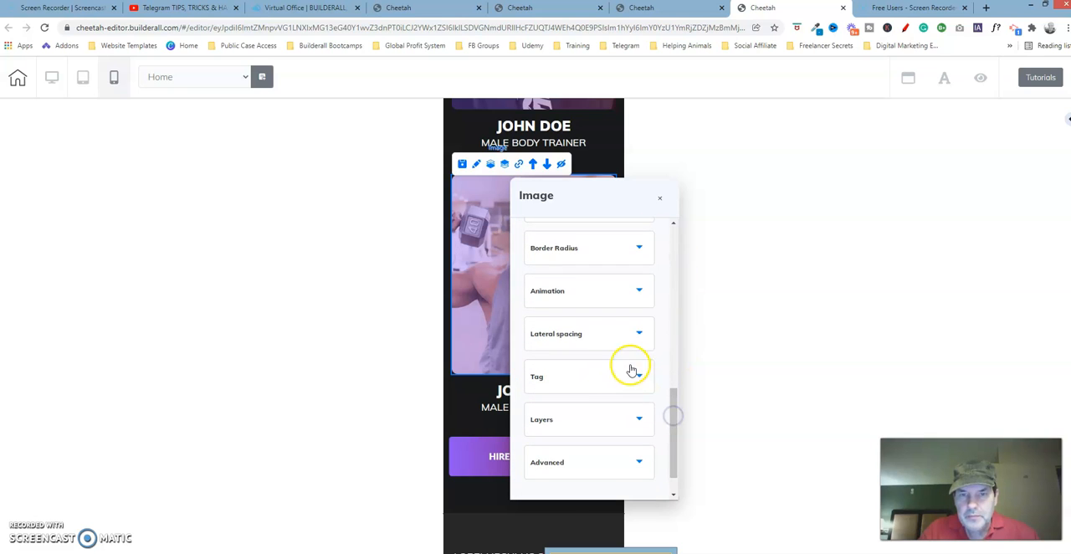
{"action": "left_click", "coordinate": [611, 346]}
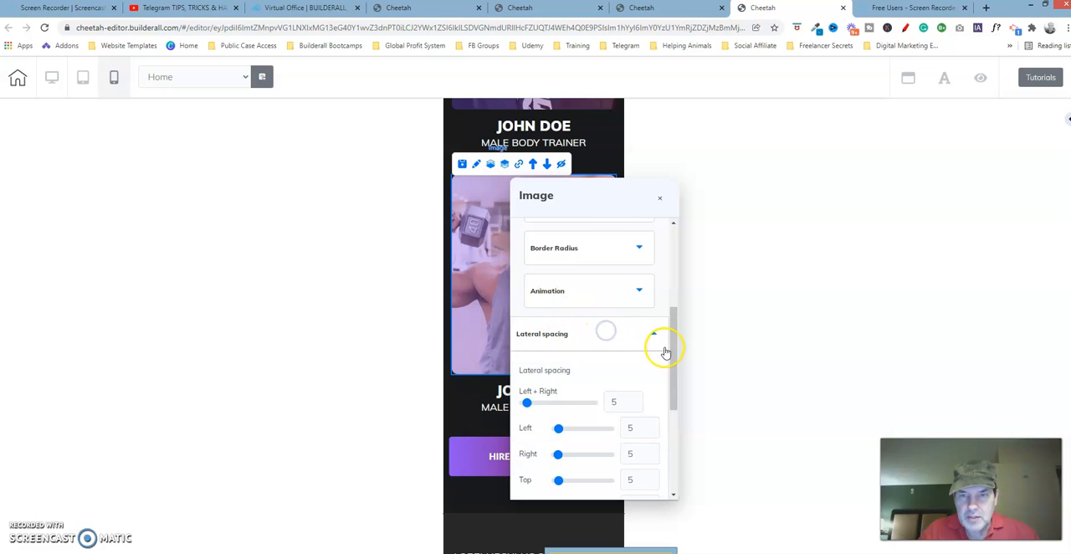
{"action": "left_click_drag", "start_coordinate": [679, 350], "coordinate": [678, 399]}
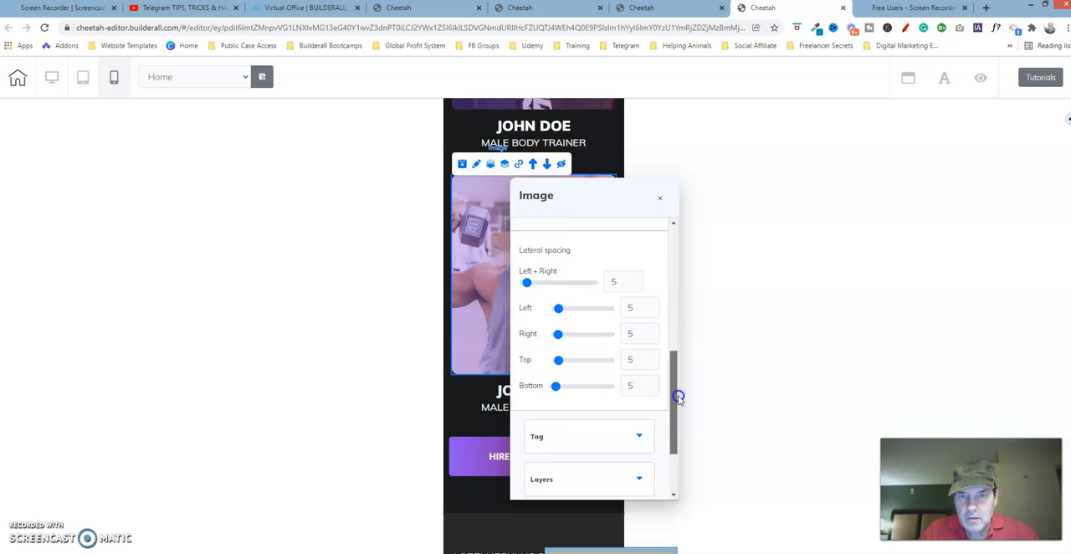
{"action": "left_click", "coordinate": [661, 201]}
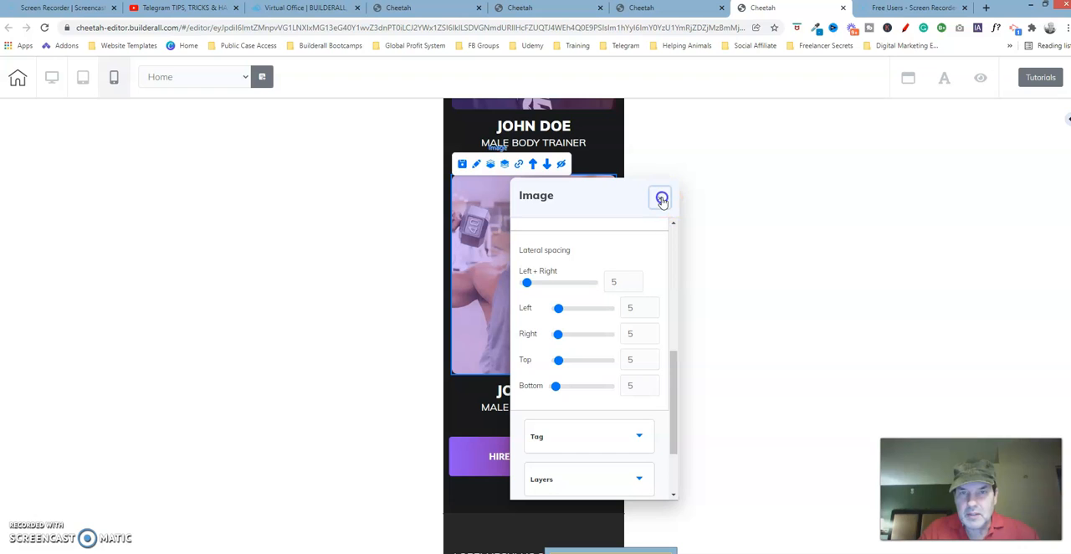
Switch back to the second Cheetah page and examine its last trainer photo's size and lateral spacing settings.
{"action": "left_click", "coordinate": [577, 9]}
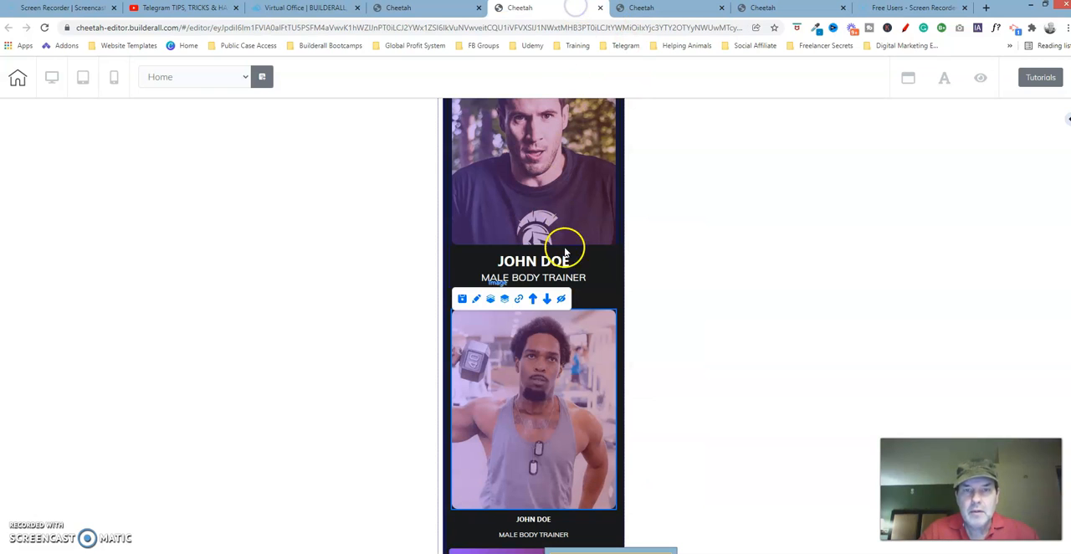
{"action": "left_click", "coordinate": [477, 300]}
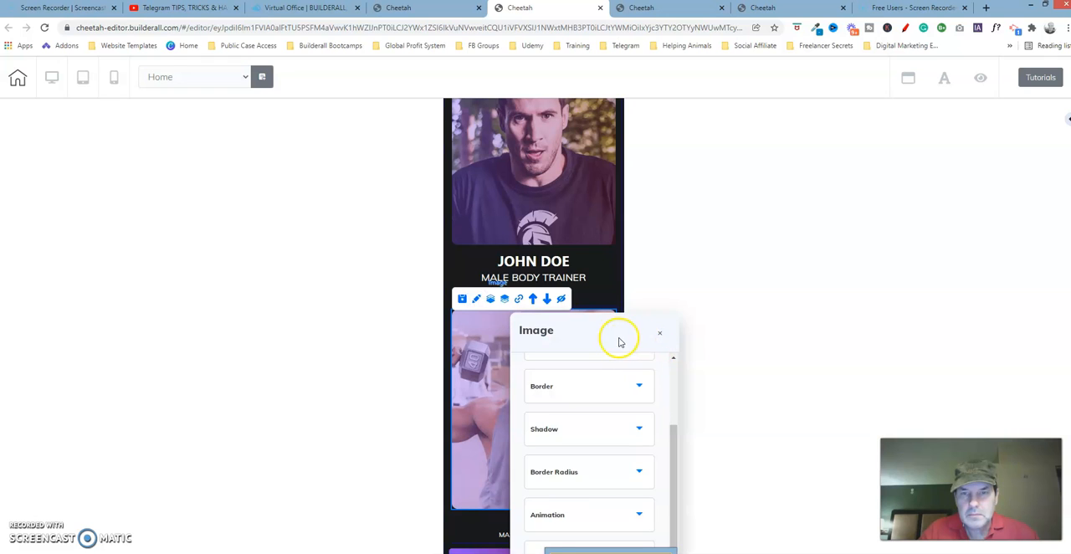
{"action": "left_click_drag", "start_coordinate": [617, 337], "coordinate": [763, 130]}
{"action": "left_click_drag", "start_coordinate": [817, 260], "coordinate": [826, 164]}
{"action": "left_click", "coordinate": [755, 195]}
{"action": "left_click", "coordinate": [755, 191]}
{"action": "left_click", "coordinate": [749, 225]}
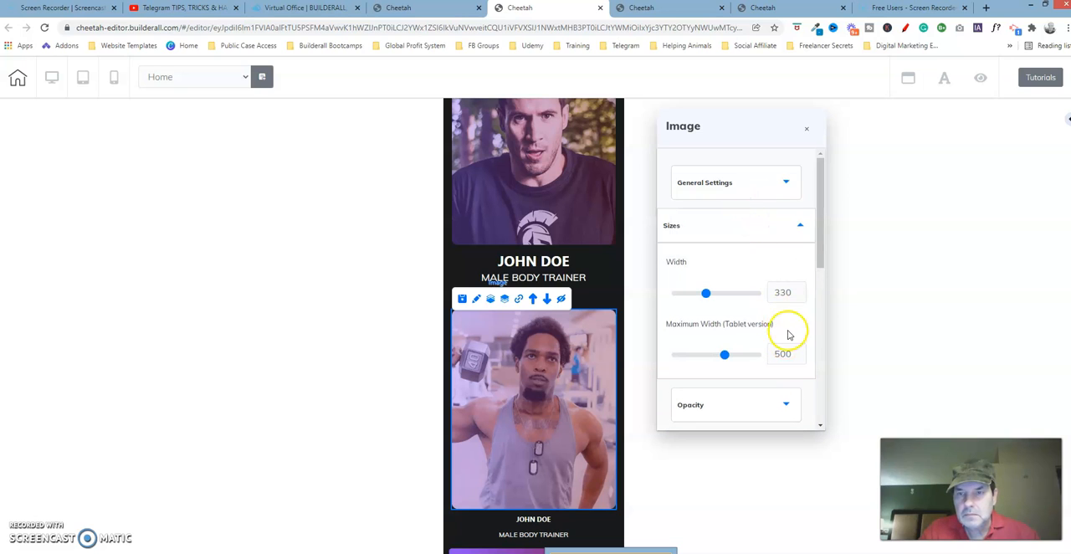
{"action": "left_click", "coordinate": [756, 215]}
{"action": "left_click_drag", "start_coordinate": [816, 196], "coordinate": [823, 323]}
{"action": "left_click", "coordinate": [772, 248]}
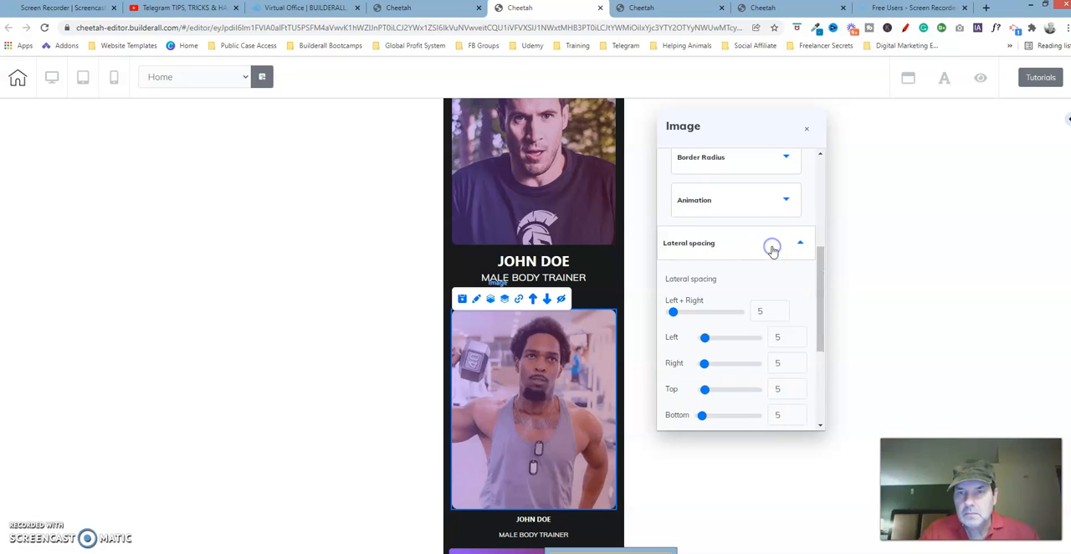
{"action": "left_click_drag", "start_coordinate": [820, 282], "coordinate": [822, 323]}
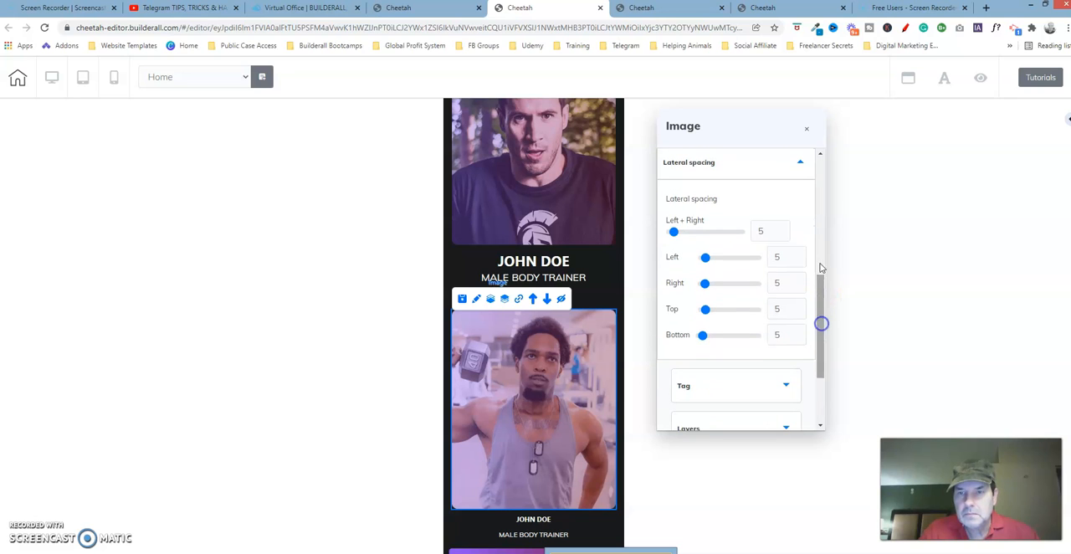
{"action": "left_click", "coordinate": [806, 131]}
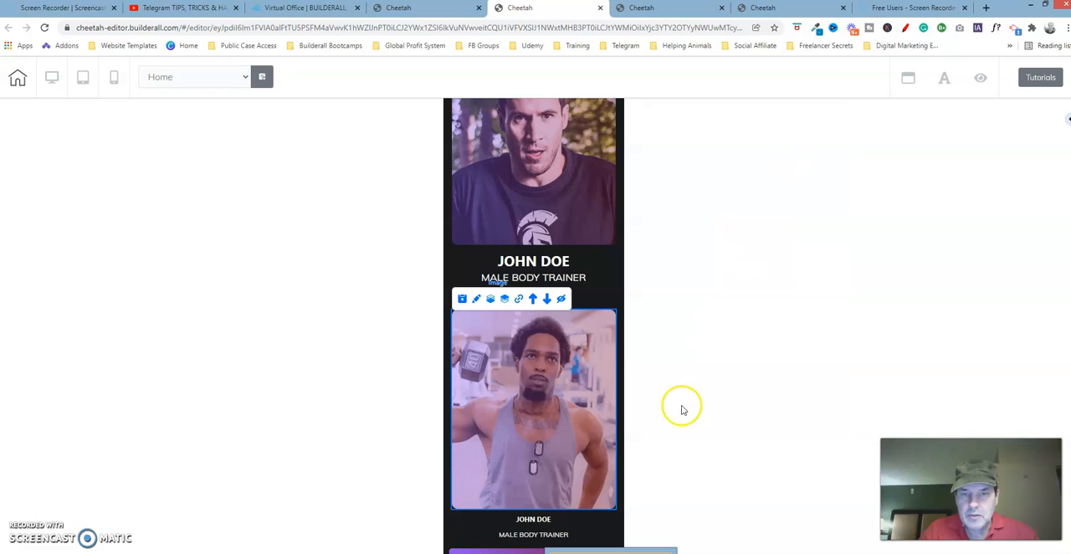
Select the last trainer's name text, return to the fourth Cheetah page and examine the matching text's mobile size, alignment and lateral spacing.
{"action": "scroll", "coordinate": [534, 326], "scroll_direction": "down", "scroll_amount": 4}
{"action": "scroll", "coordinate": [534, 326], "scroll_direction": "up", "scroll_amount": 2}
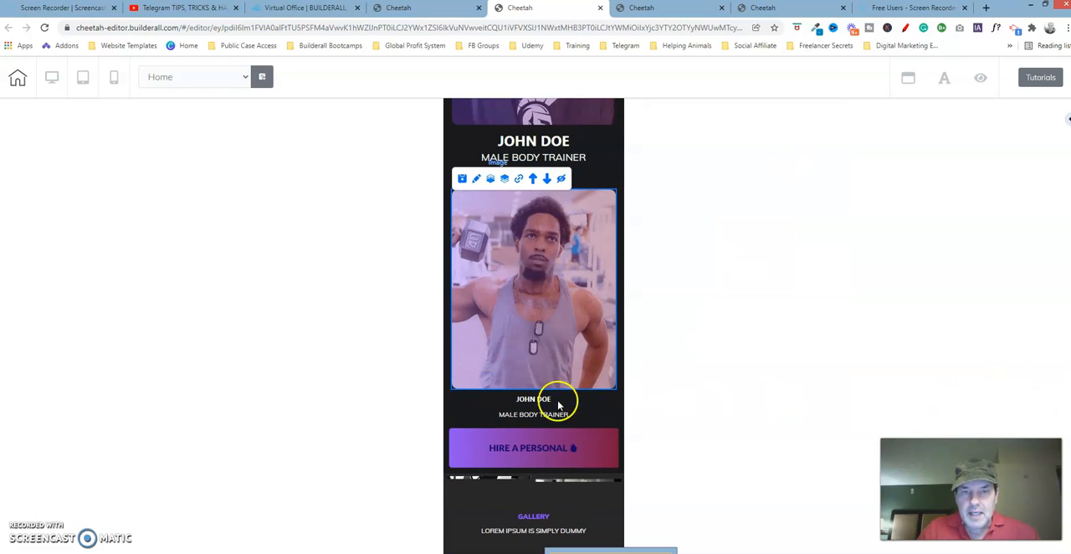
{"action": "left_click", "coordinate": [539, 401]}
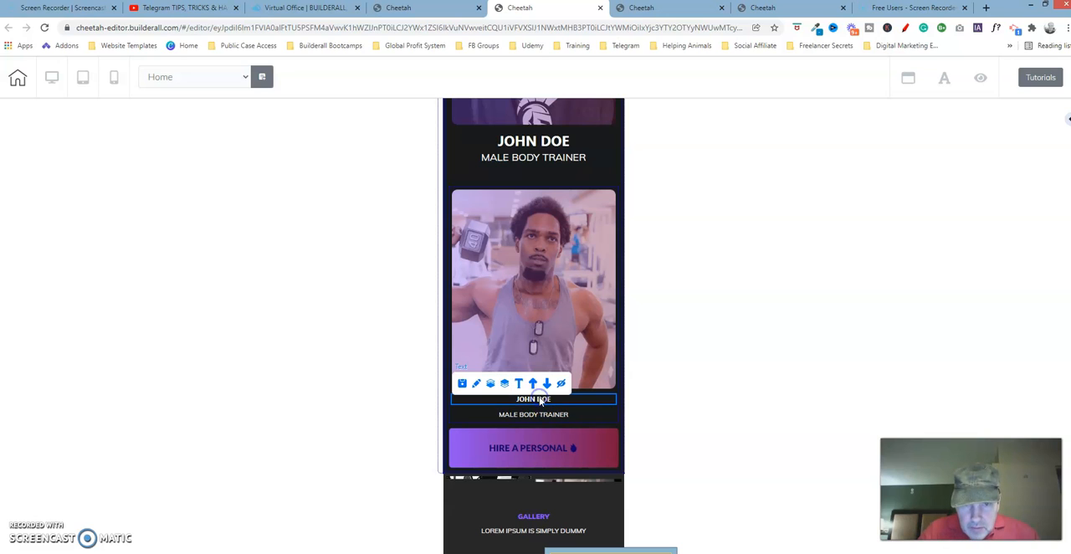
{"action": "left_click", "coordinate": [794, 8]}
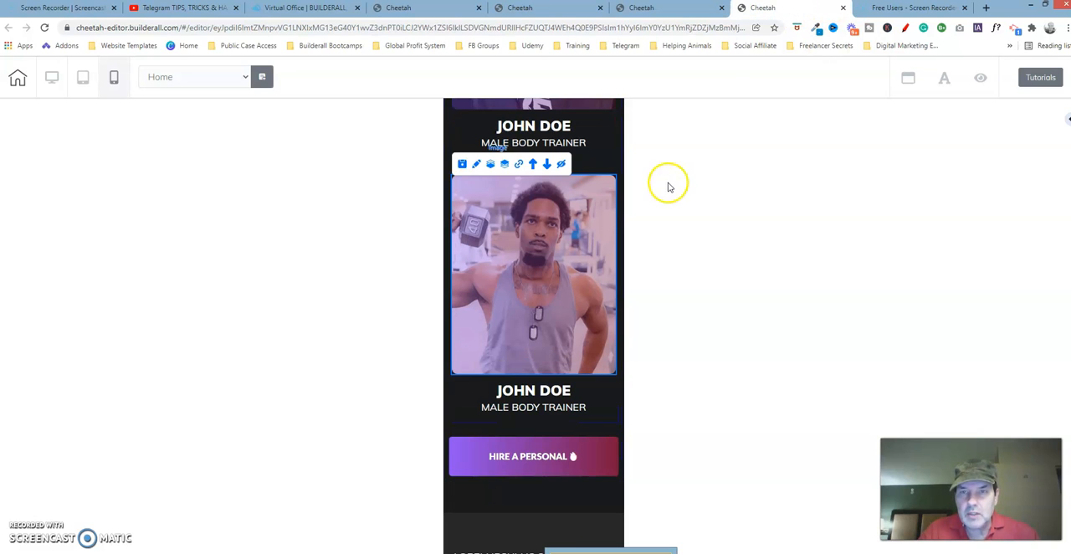
{"action": "left_click", "coordinate": [535, 396]}
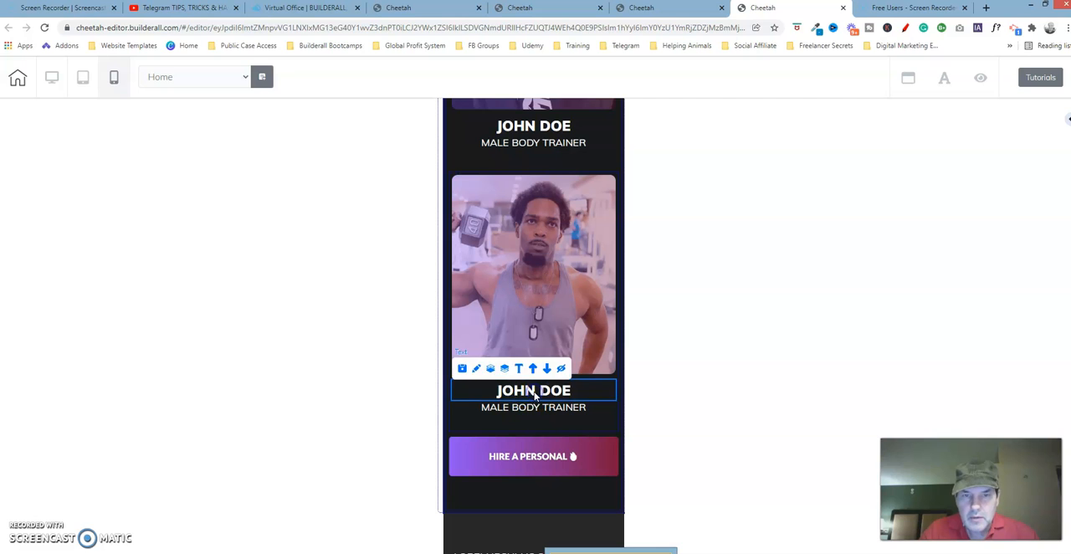
{"action": "left_click", "coordinate": [476, 368]}
{"action": "left_click_drag", "start_coordinate": [614, 409], "coordinate": [775, 204]}
{"action": "left_click", "coordinate": [808, 253]}
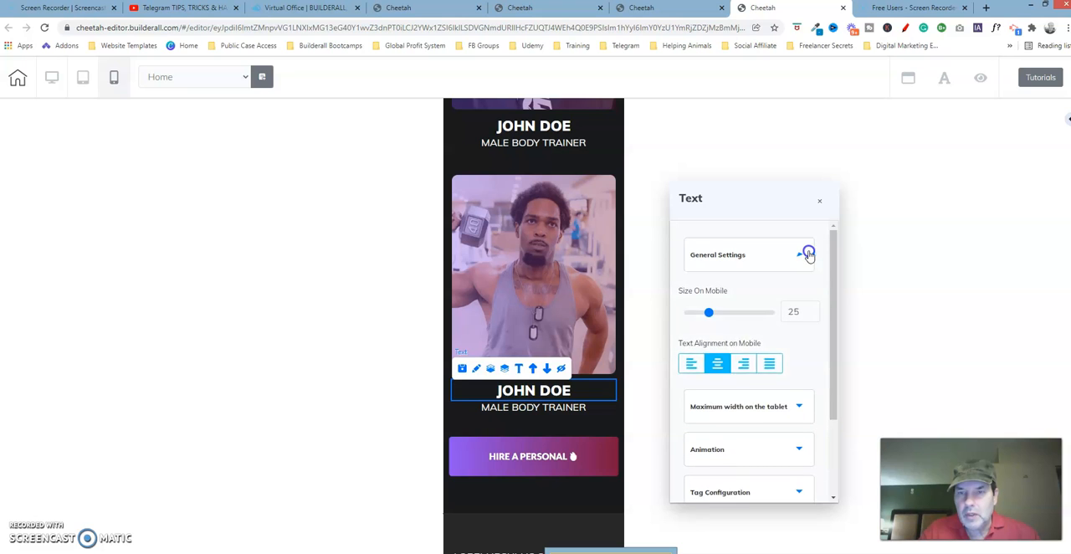
{"action": "left_click", "coordinate": [809, 254]}
{"action": "left_click", "coordinate": [748, 431]}
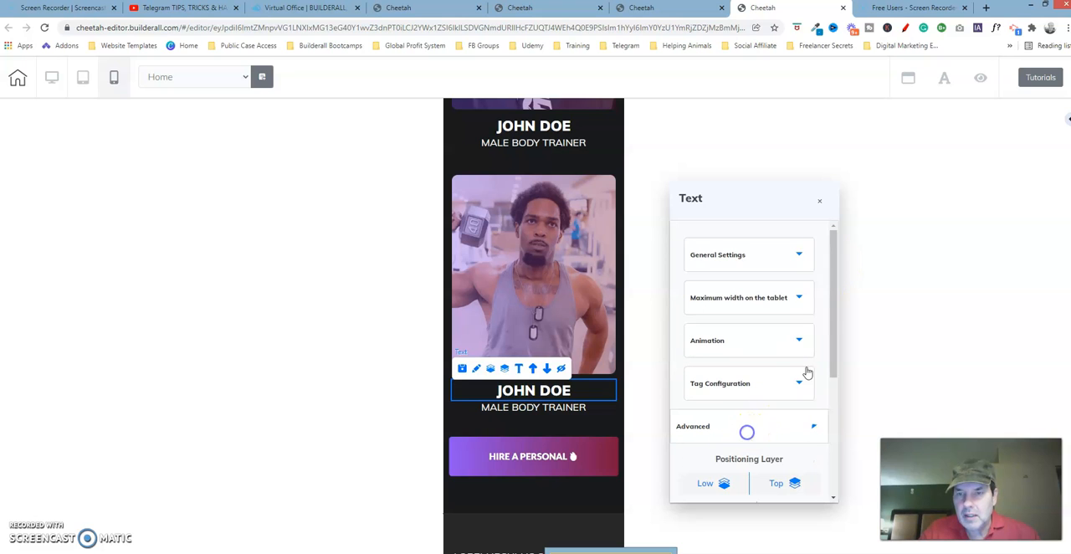
{"action": "left_click_drag", "start_coordinate": [835, 292], "coordinate": [834, 396]}
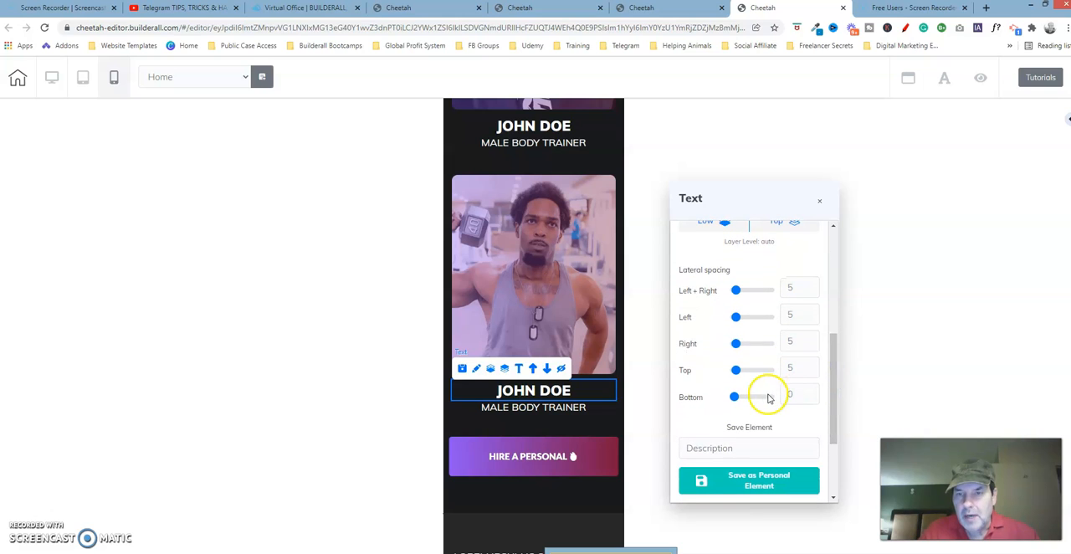
On the second Cheetah page, set the last trainer's name text to size 25 on mobile.
{"action": "left_click", "coordinate": [817, 204]}
{"action": "left_click", "coordinate": [552, 8]}
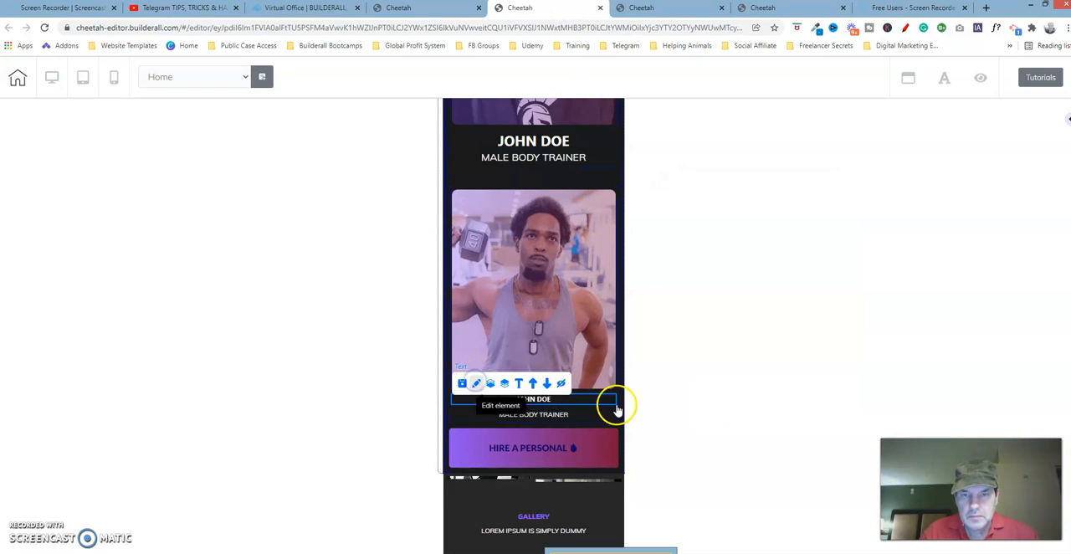
{"action": "left_click_drag", "start_coordinate": [617, 421], "coordinate": [812, 148]}
{"action": "left_click", "coordinate": [818, 205]}
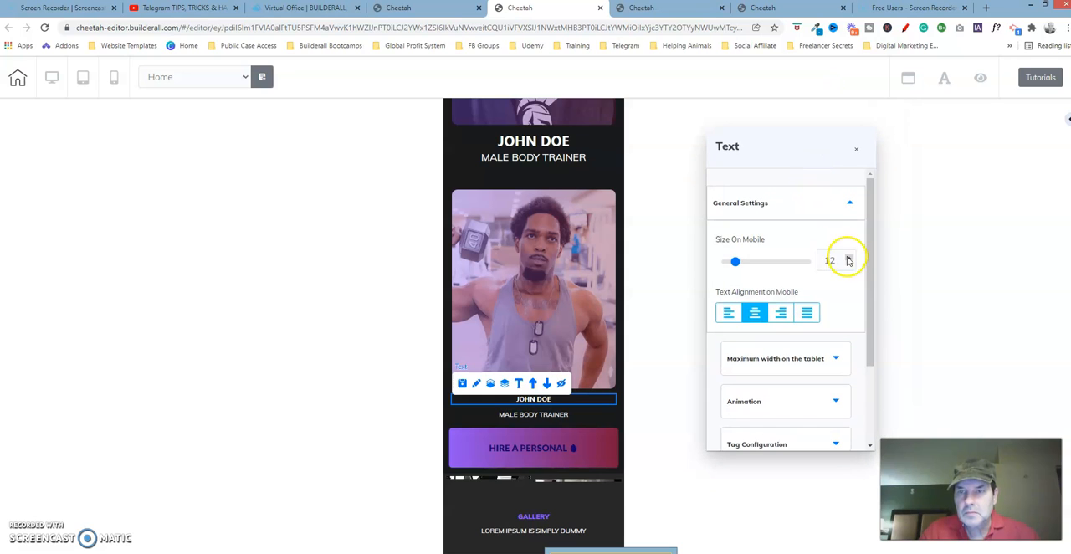
{"action": "left_click", "coordinate": [849, 257]}
{"action": "left_click", "coordinate": [849, 258]}
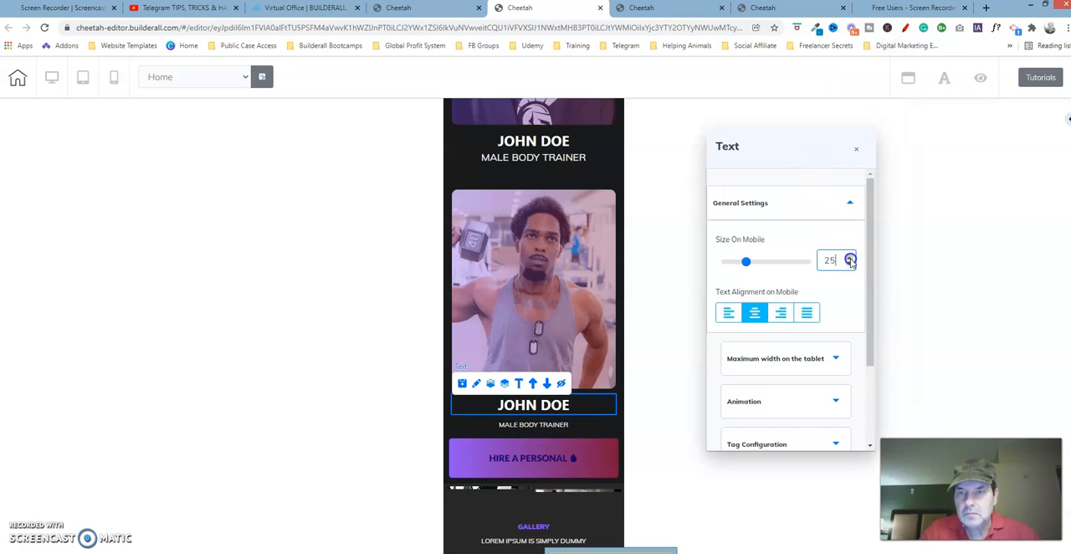
Set the bottom lateral spacing of the last trainer's name text to 0 and close its settings.
{"action": "left_click", "coordinate": [847, 204]}
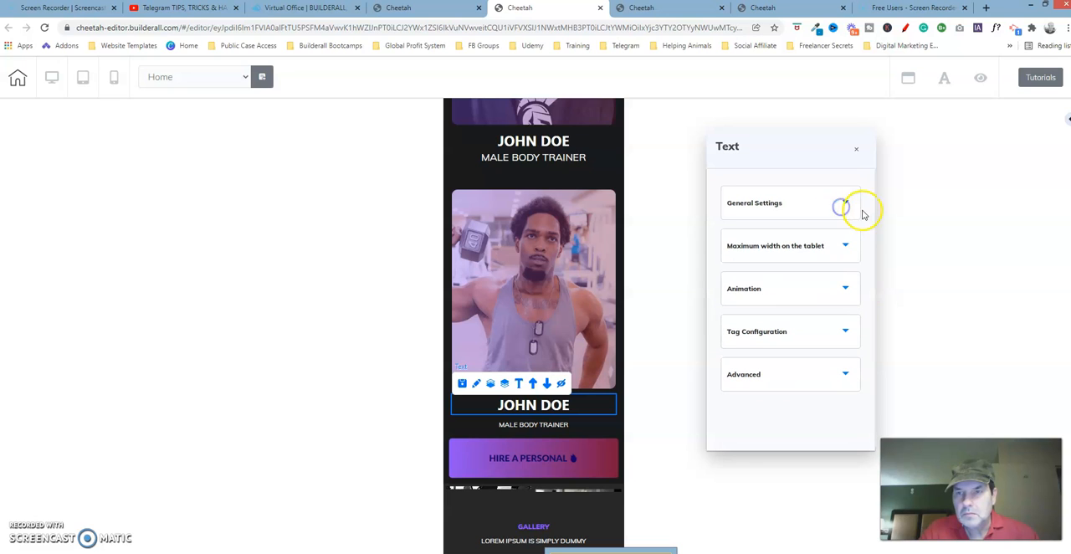
{"action": "left_click", "coordinate": [799, 373]}
{"action": "left_click_drag", "start_coordinate": [870, 263], "coordinate": [872, 358]}
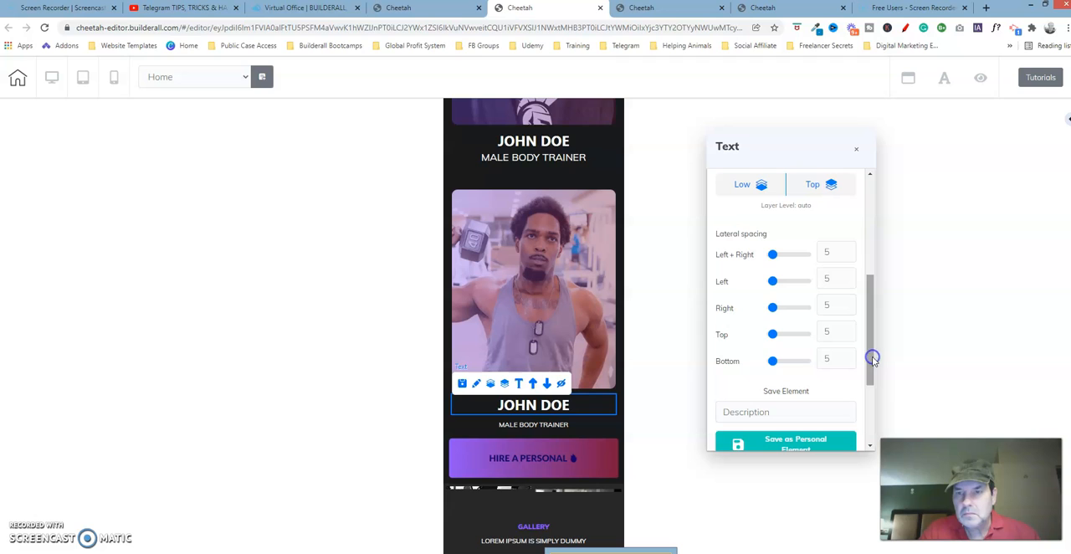
{"action": "left_click_drag", "start_coordinate": [771, 362], "coordinate": [749, 361]}
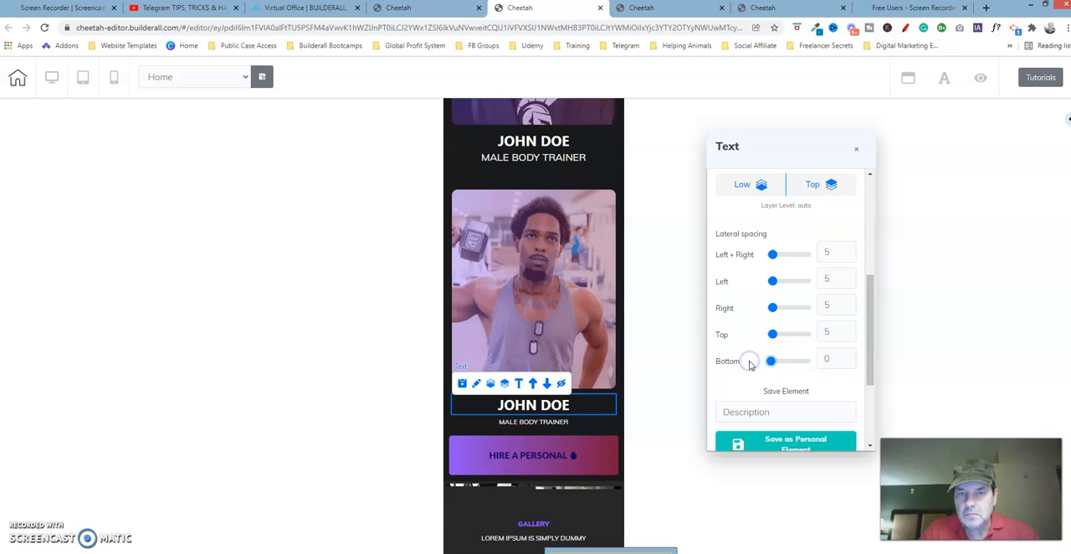
{"action": "left_click", "coordinate": [857, 149]}
Return to the fourth Cheetah page and examine the lateral spacing and mobile size of the last "MALE BODY TRAINER" text.
{"action": "left_click", "coordinate": [797, 7]}
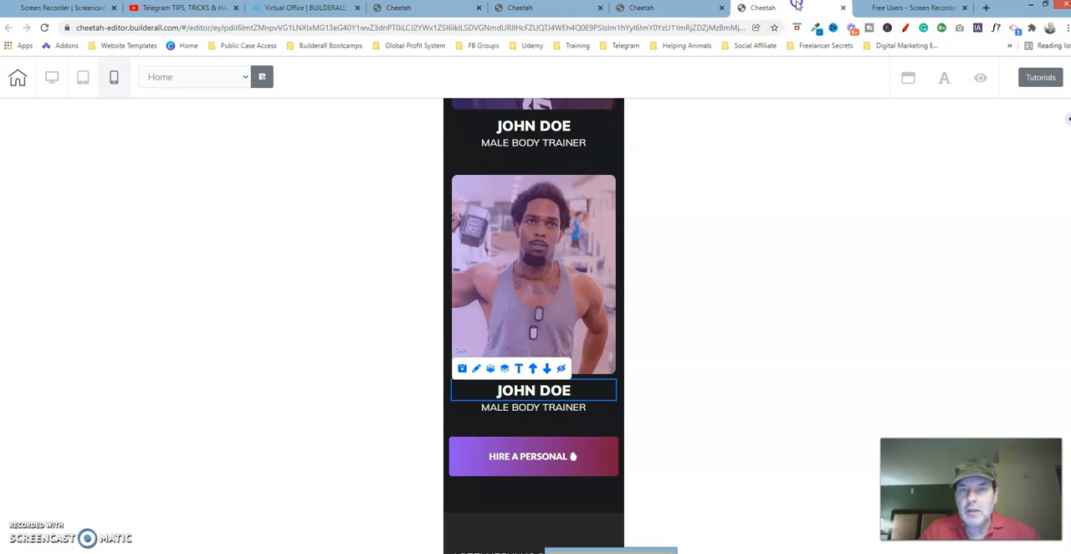
{"action": "left_click", "coordinate": [548, 408]}
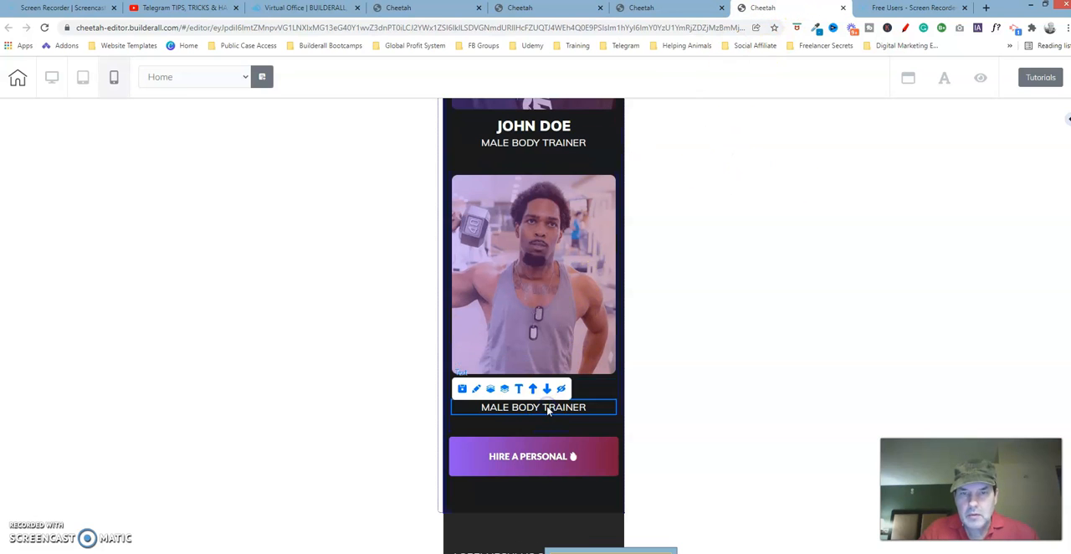
{"action": "left_click", "coordinate": [476, 388]}
{"action": "left_click_drag", "start_coordinate": [641, 411], "coordinate": [830, 157]}
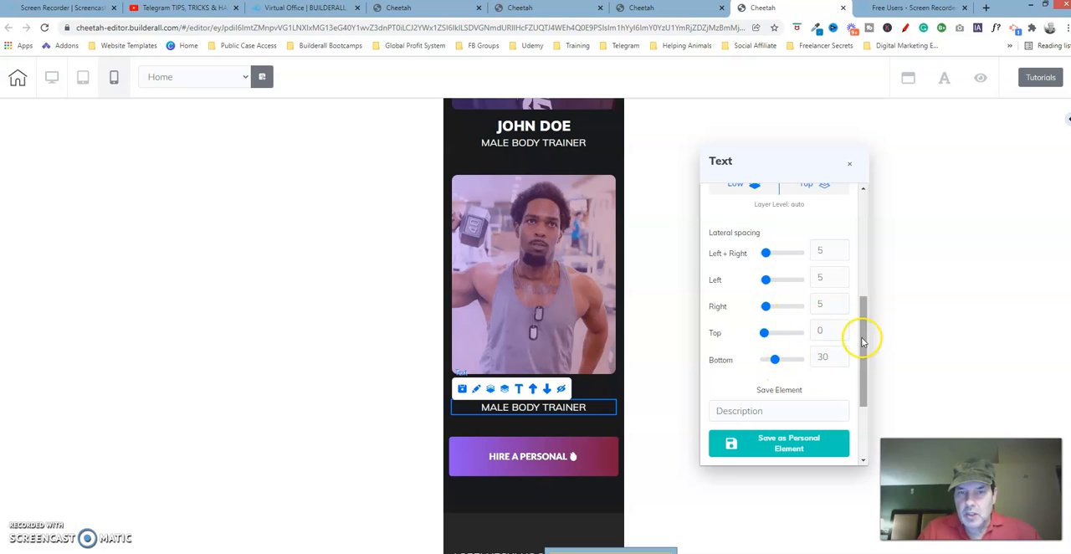
{"action": "left_click_drag", "start_coordinate": [862, 341], "coordinate": [868, 207]}
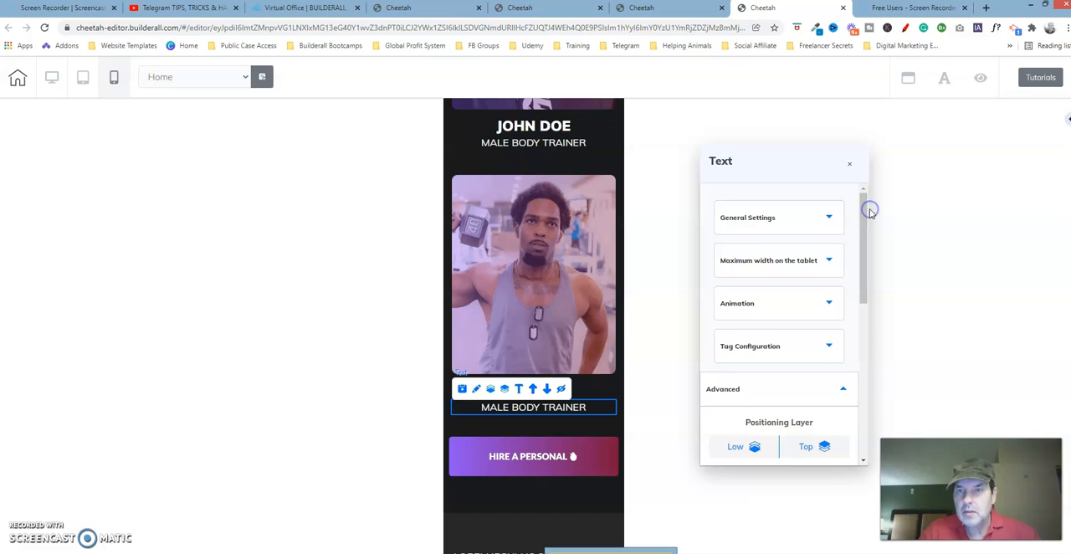
{"action": "left_click", "coordinate": [813, 210]}
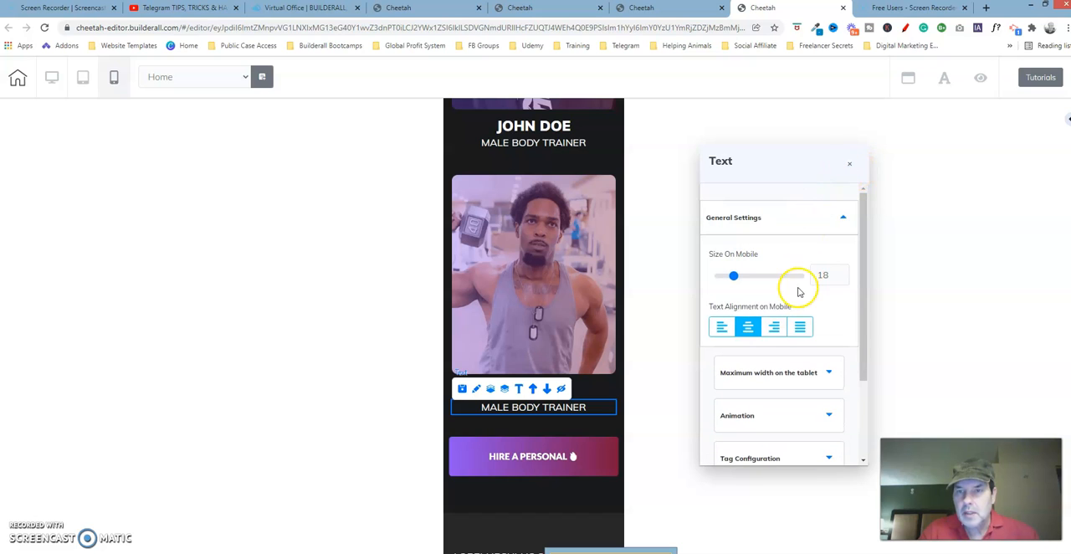
{"action": "left_click", "coordinate": [851, 163]}
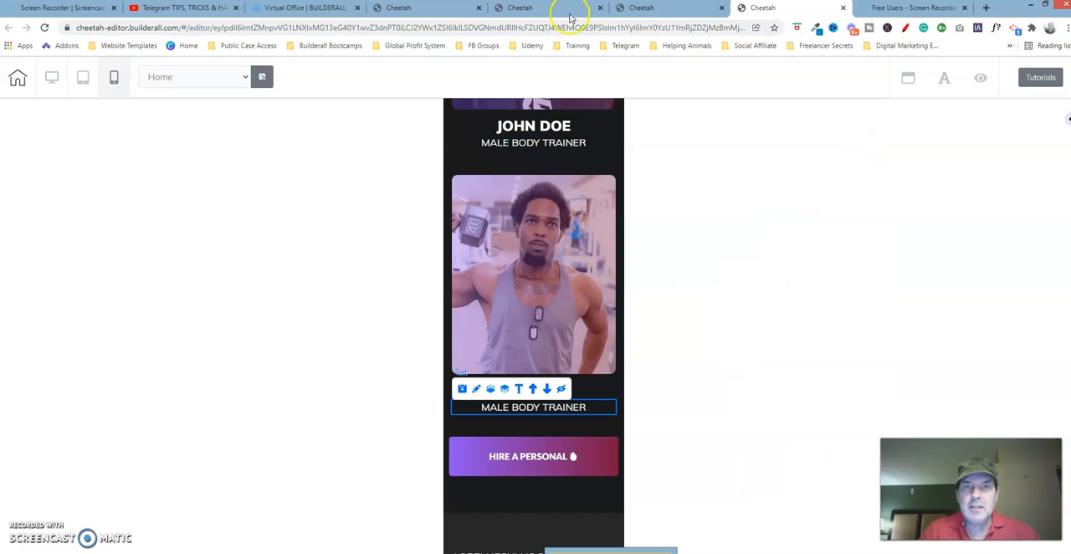
On the second Cheetah page, set the last "MALE BODY TRAINER" text's top spacing to 0 and bottom spacing to 29.
{"action": "left_click", "coordinate": [545, 8]}
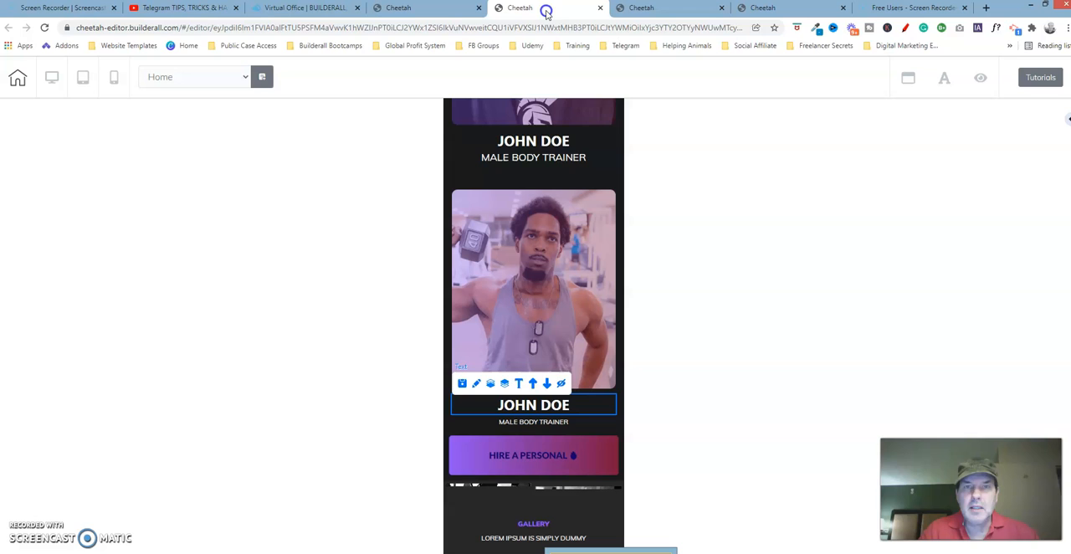
{"action": "left_click", "coordinate": [558, 423]}
{"action": "left_click", "coordinate": [476, 406]}
{"action": "left_click_drag", "start_coordinate": [642, 436], "coordinate": [854, 144]}
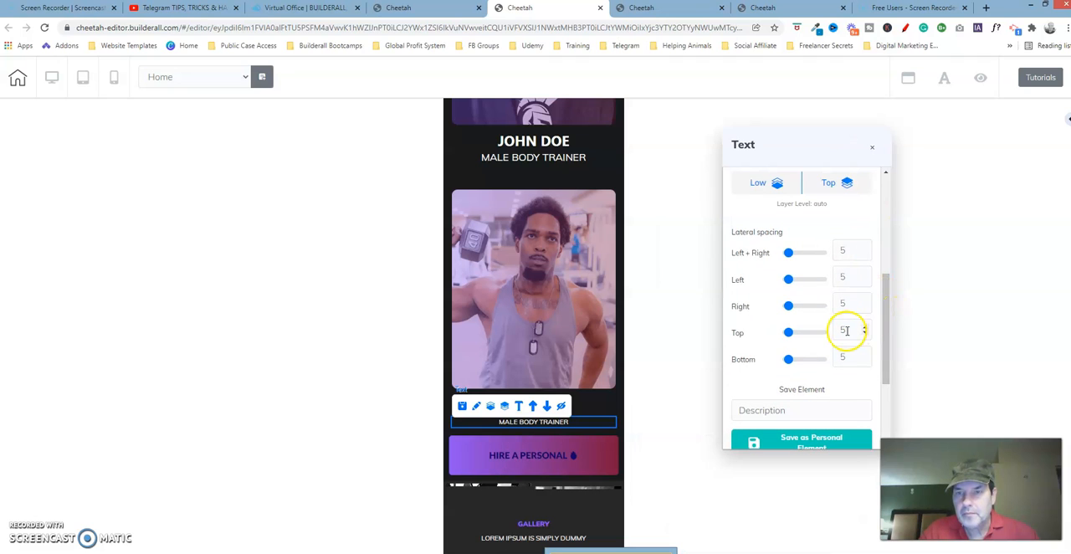
{"action": "left_click_drag", "start_coordinate": [793, 337], "coordinate": [798, 359]}
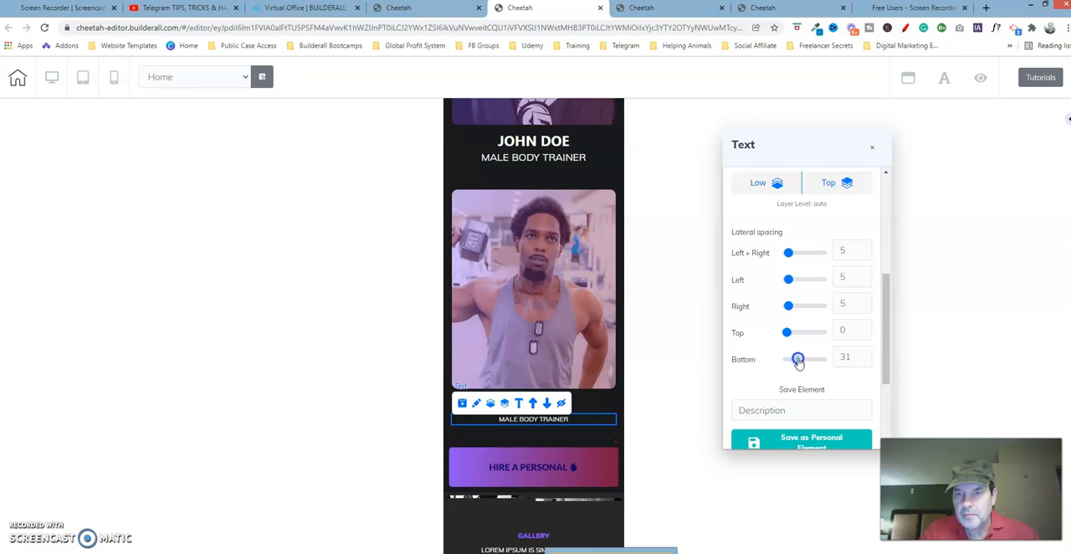
{"action": "left_click", "coordinate": [865, 362]}
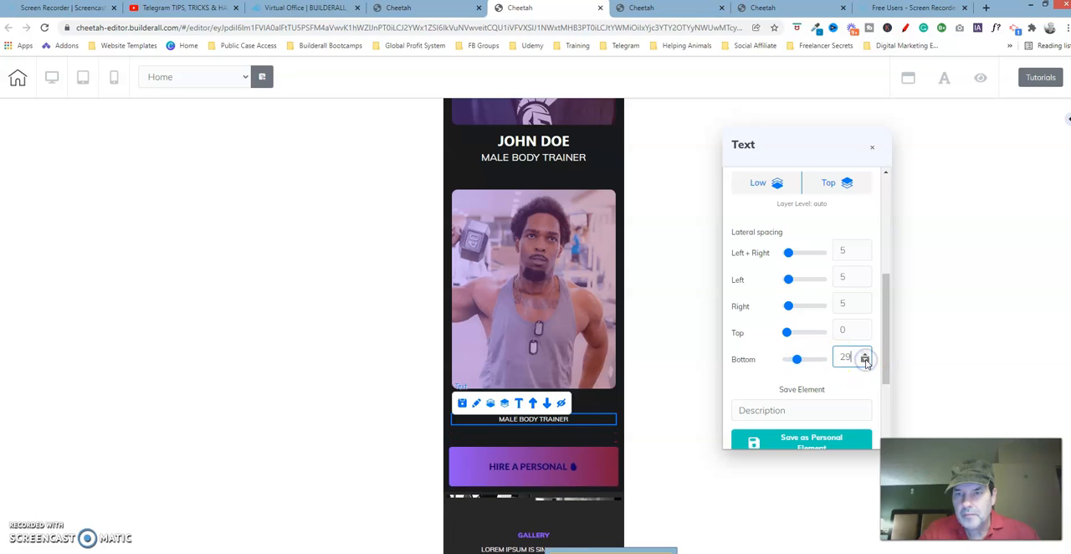
Enlarge the last "MALE BODY TRAINER" text on mobile to match the fourth page's size of 18.
{"action": "left_click_drag", "start_coordinate": [885, 312], "coordinate": [879, 192]}
{"action": "left_click", "coordinate": [830, 200]}
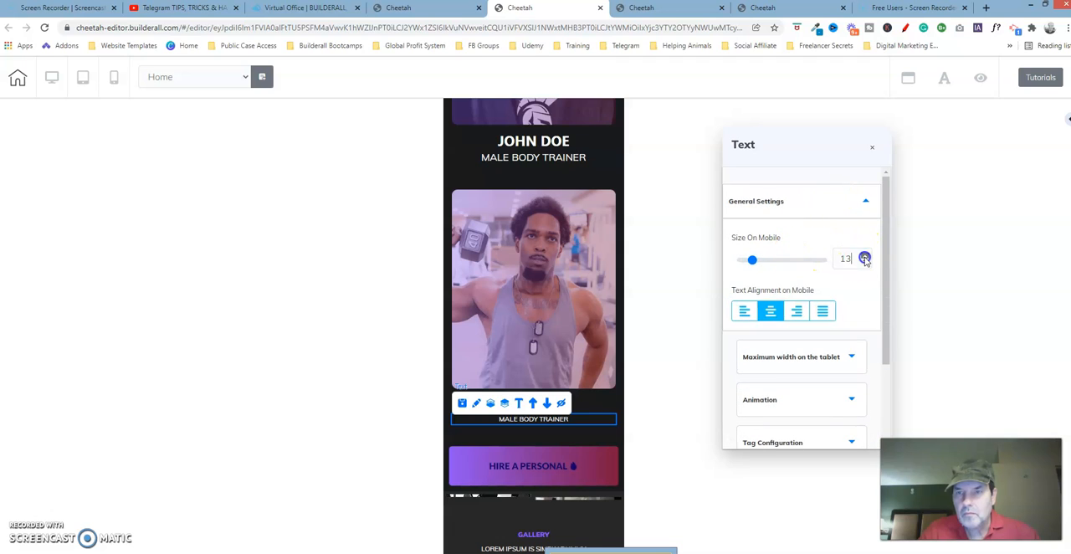
{"action": "left_click", "coordinate": [865, 263]}
{"action": "left_click", "coordinate": [865, 263]}
{"action": "left_click", "coordinate": [866, 262]}
{"action": "left_click", "coordinate": [873, 150]}
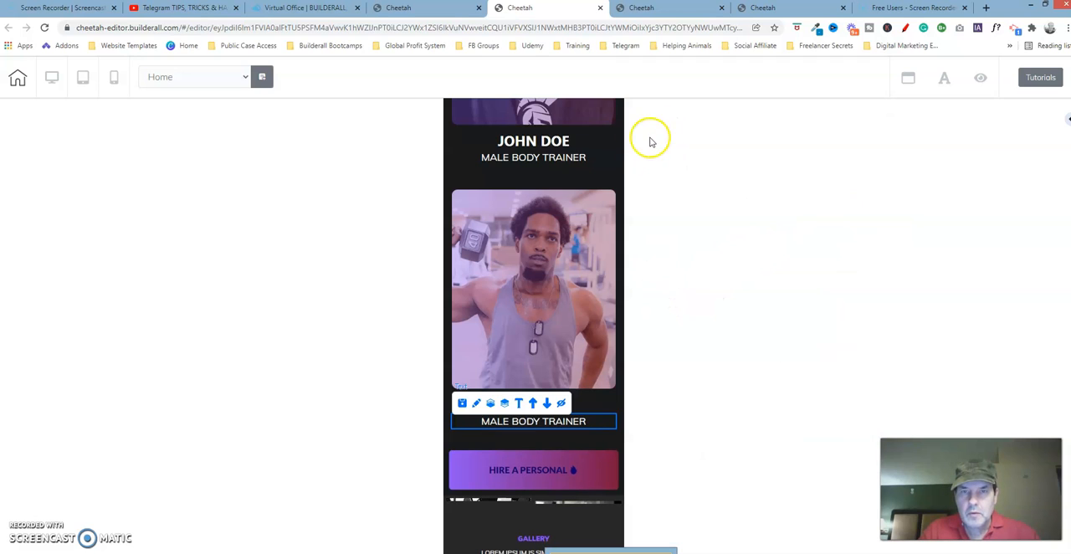
{"action": "left_click", "coordinate": [606, 159]}
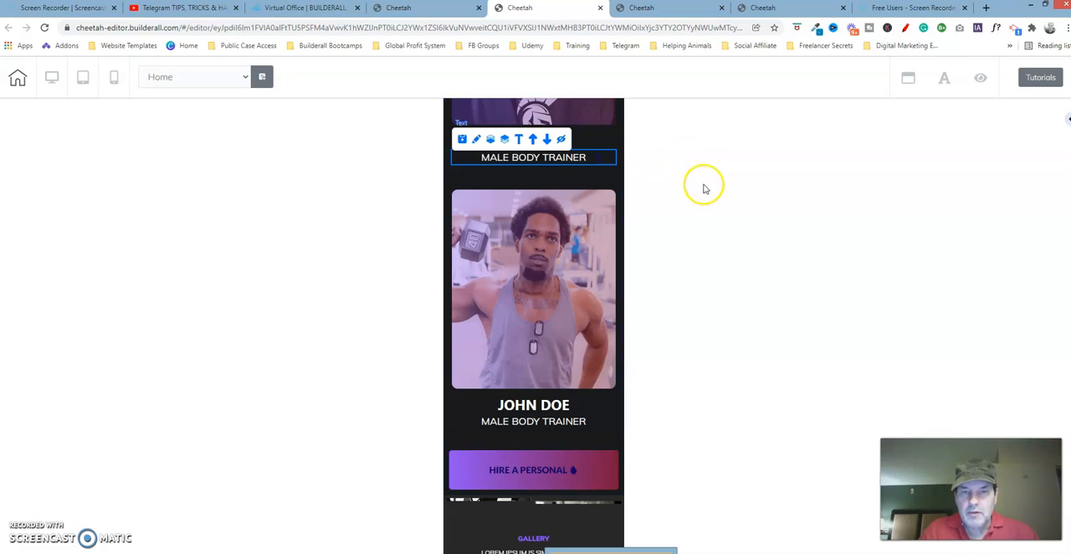
{"action": "left_click", "coordinate": [528, 442]}
{"action": "left_click", "coordinate": [594, 444]}
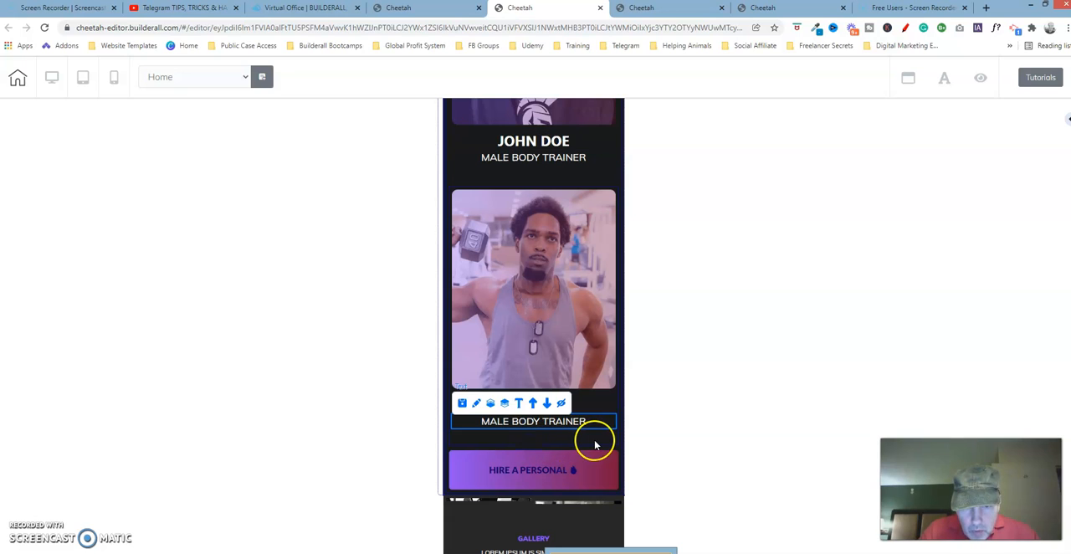
Select the "HIRE A PERSONAL" button, switch to the fourth Cheetah page and examine the matching button's lateral spacing.
{"action": "left_click", "coordinate": [550, 473]}
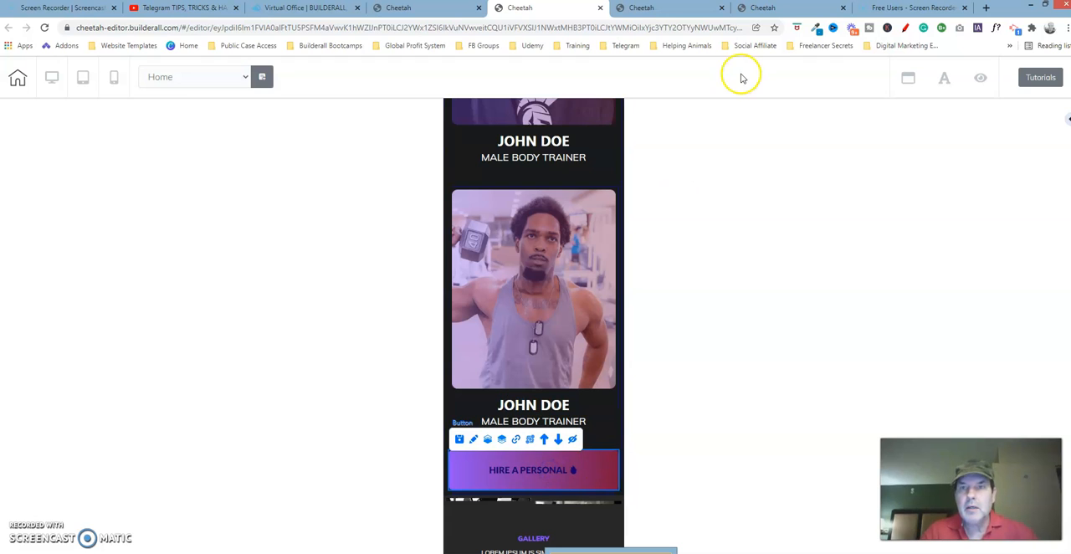
{"action": "left_click", "coordinate": [776, 8]}
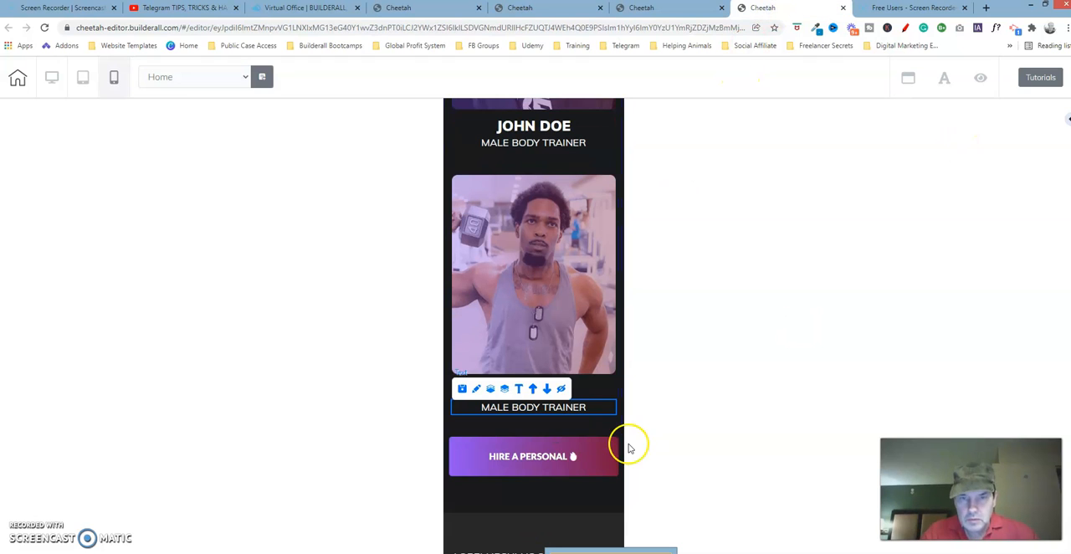
{"action": "left_click", "coordinate": [577, 455]}
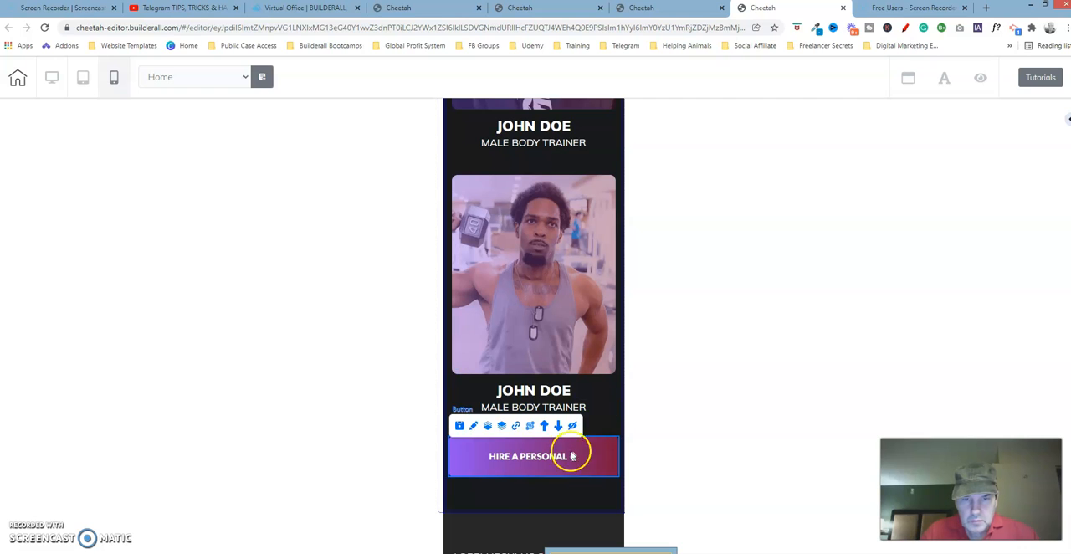
{"action": "left_click", "coordinate": [473, 427]}
{"action": "left_click_drag", "start_coordinate": [634, 446], "coordinate": [893, 119]}
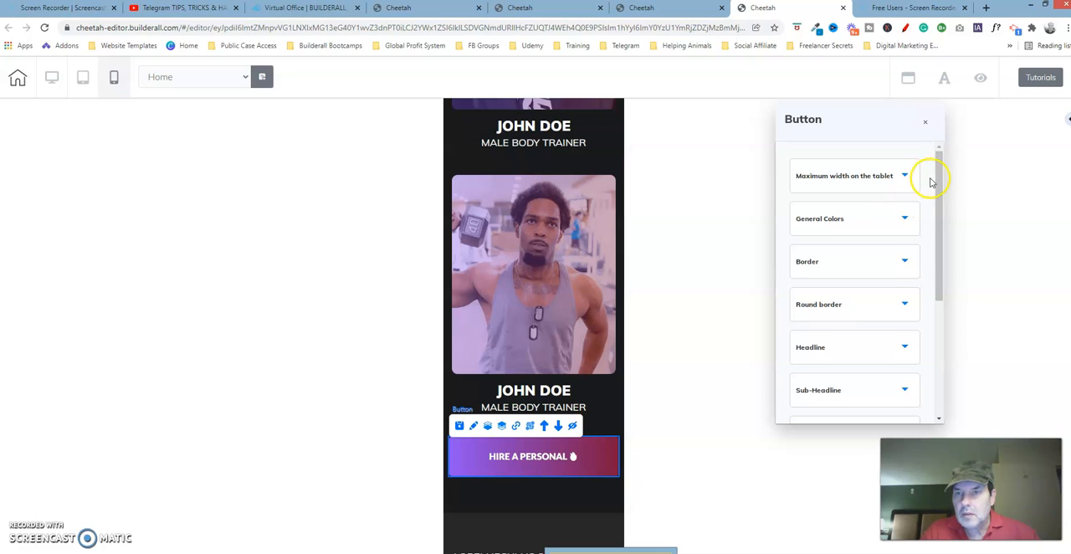
{"action": "left_click_drag", "start_coordinate": [938, 172], "coordinate": [945, 316]}
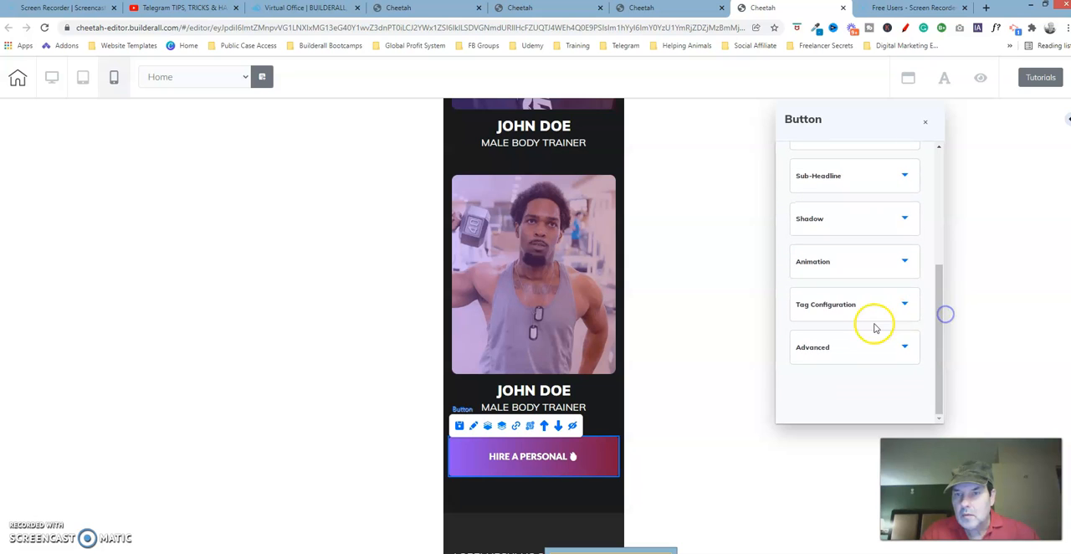
{"action": "left_click", "coordinate": [867, 356]}
{"action": "left_click_drag", "start_coordinate": [937, 277], "coordinate": [940, 364]}
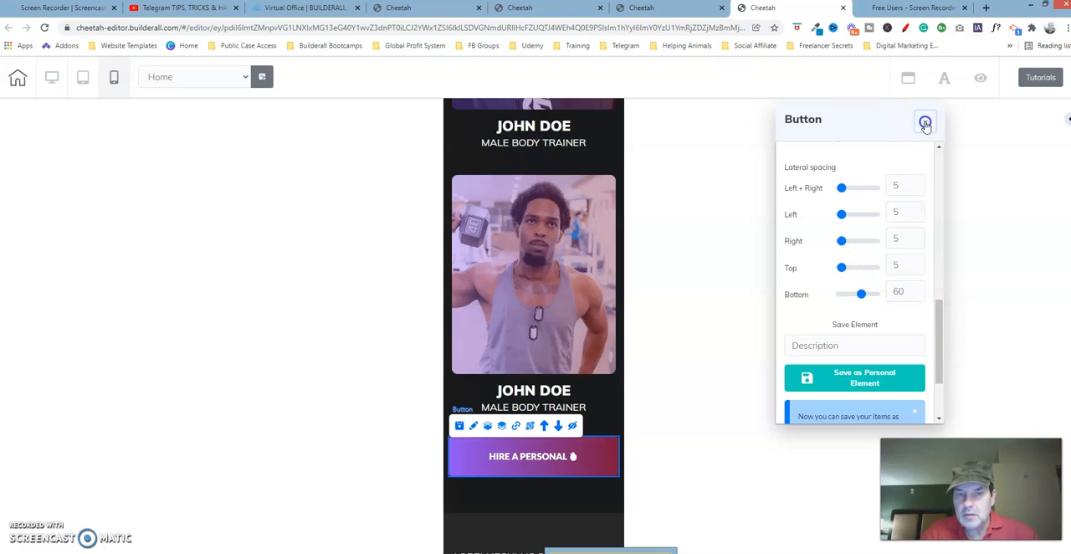
On the second Cheetah page, set the "HIRE A PERSONAL" button's bottom lateral spacing to 60.
{"action": "left_click", "coordinate": [553, 8]}
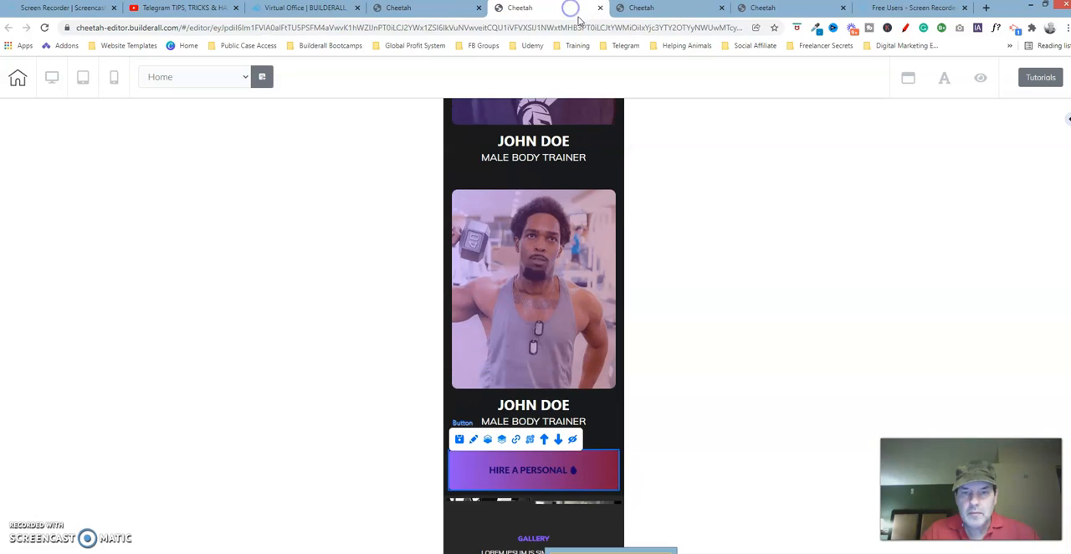
{"action": "left_click", "coordinate": [594, 466]}
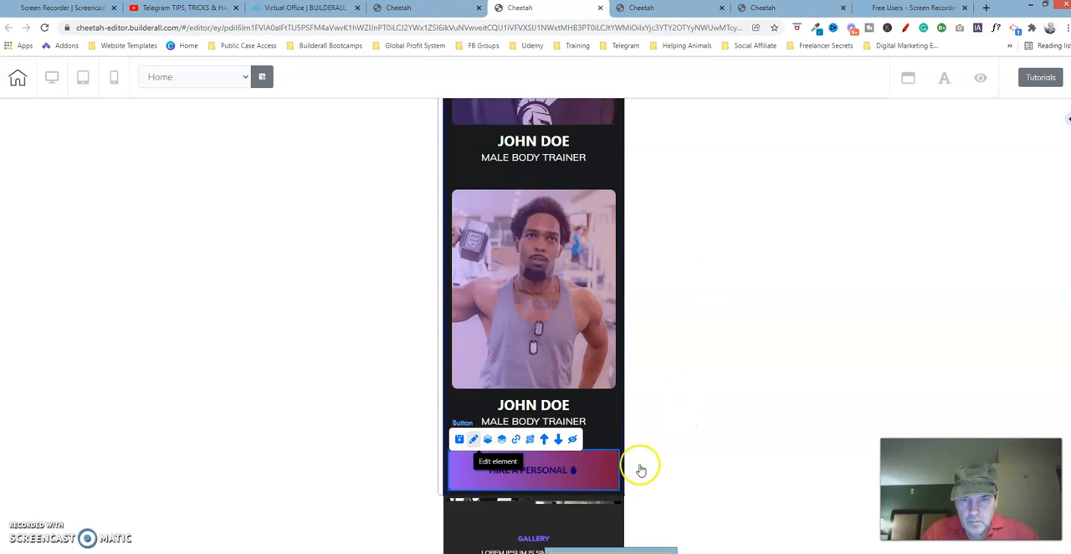
{"action": "double_click", "coordinate": [604, 468]}
{"action": "left_click_drag", "start_coordinate": [603, 470], "coordinate": [827, 137]}
{"action": "left_click_drag", "start_coordinate": [902, 190], "coordinate": [897, 378]}
{"action": "left_click", "coordinate": [841, 364]}
{"action": "left_click_drag", "start_coordinate": [803, 318], "coordinate": [824, 316]}
{"action": "left_click", "coordinate": [881, 319]}
{"action": "left_click", "coordinate": [881, 321]}
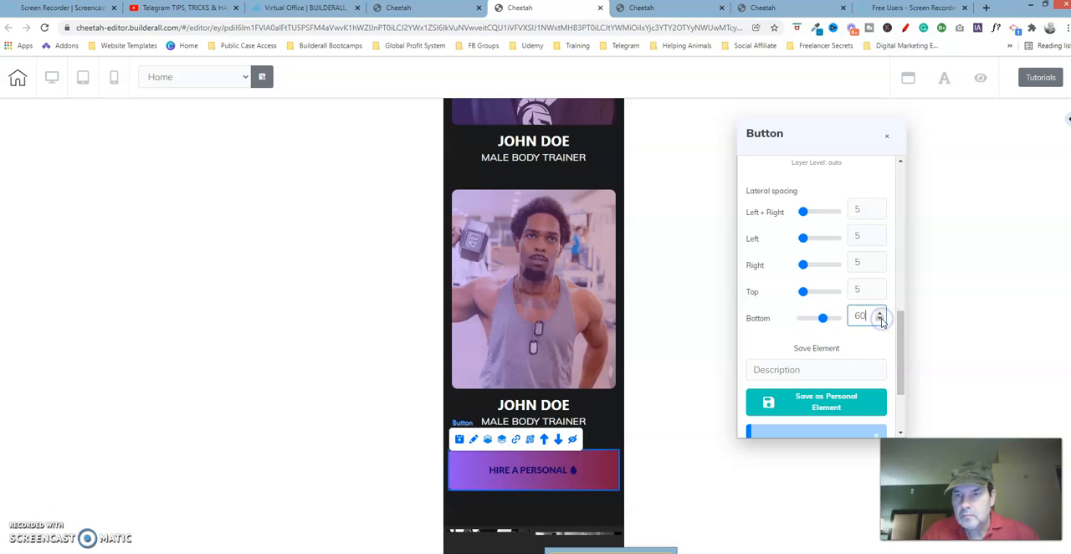
{"action": "left_click", "coordinate": [886, 136]}
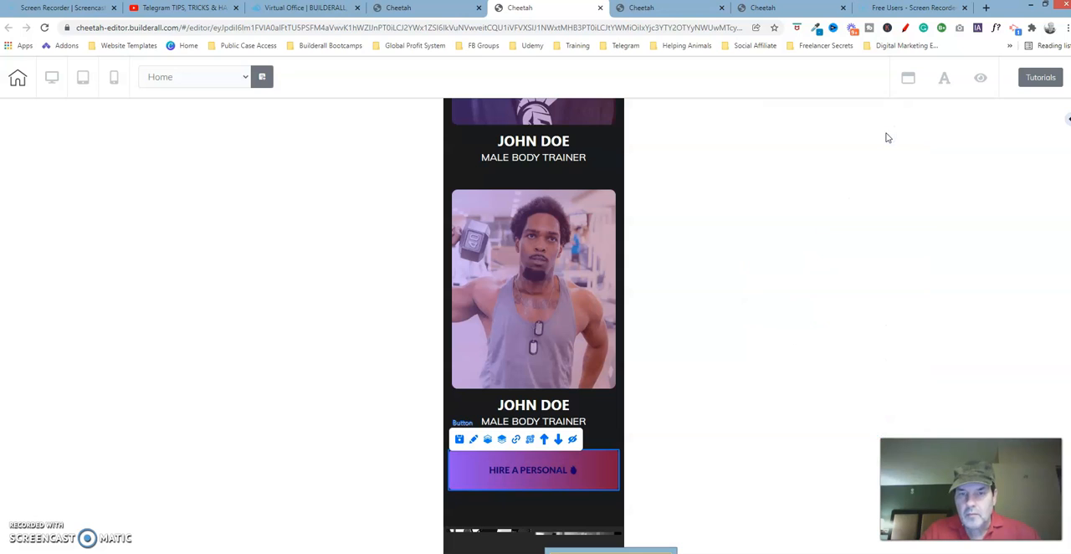
Return to the fourth Cheetah page and examine the "HIRE A PERSONAL" button's headline font, size and colour settings.
{"action": "left_click", "coordinate": [790, 10]}
{"action": "left_click", "coordinate": [533, 458]}
{"action": "left_click", "coordinate": [474, 426]}
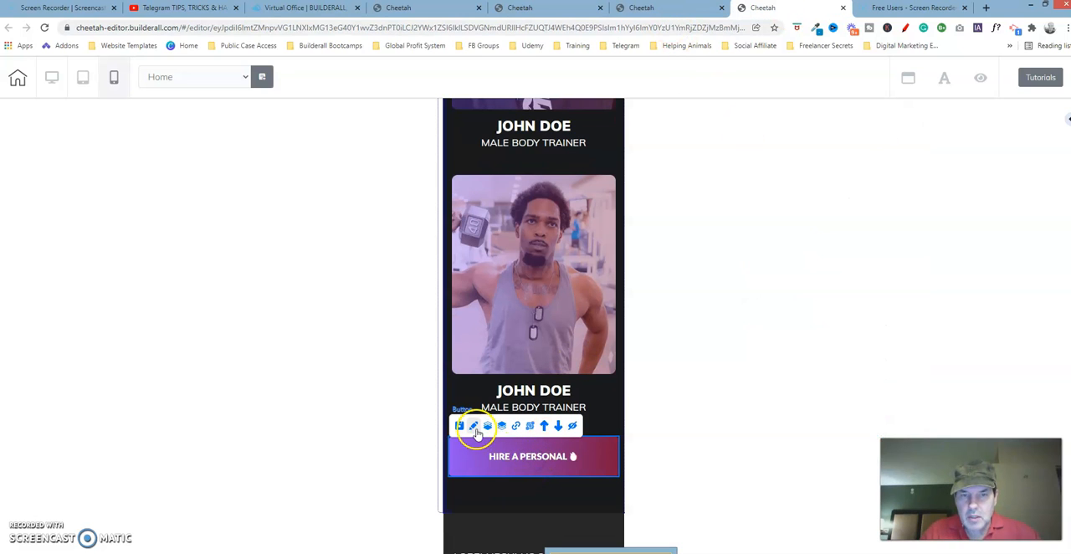
{"action": "left_click_drag", "start_coordinate": [617, 453], "coordinate": [822, 138]}
{"action": "left_click_drag", "start_coordinate": [876, 346], "coordinate": [879, 306]}
{"action": "left_click", "coordinate": [822, 224]}
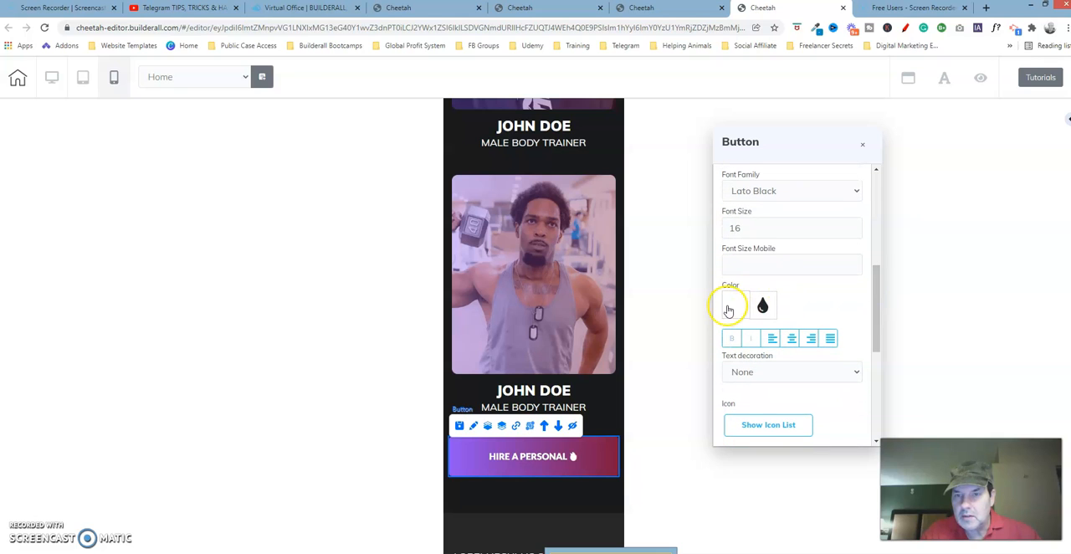
{"action": "left_click", "coordinate": [862, 144]}
On the second Cheetah page, change the "HIRE A PERSONAL" button's headline colour to white (FFFFFF).
{"action": "left_click", "coordinate": [561, 12]}
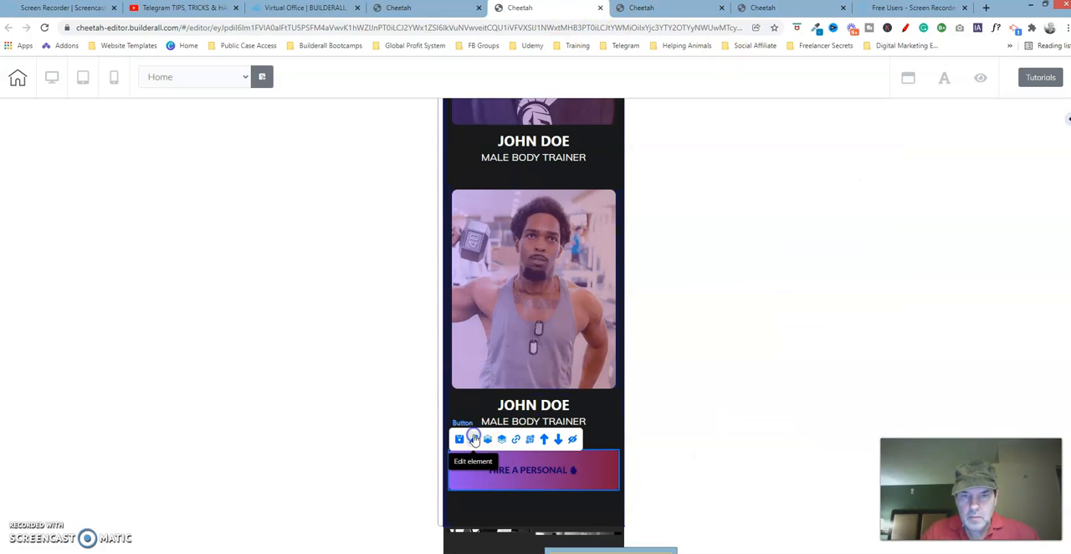
{"action": "double_click", "coordinate": [636, 456]}
{"action": "left_click_drag", "start_coordinate": [625, 476], "coordinate": [824, 168]}
{"action": "left_click_drag", "start_coordinate": [875, 339], "coordinate": [870, 301]}
{"action": "left_click", "coordinate": [813, 249]}
{"action": "left_click", "coordinate": [729, 313]}
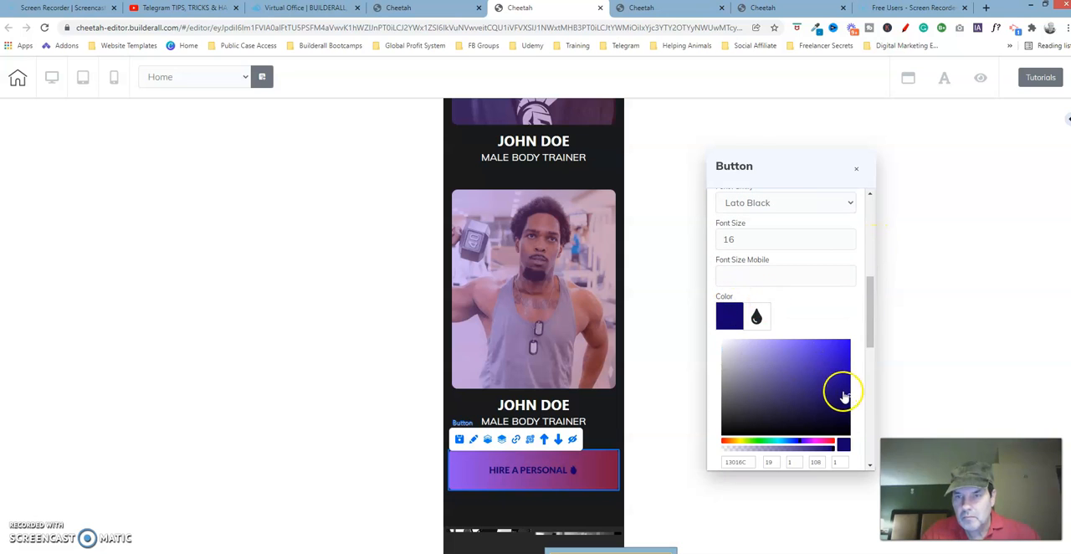
{"action": "mouse_move", "coordinate": [849, 399]}
{"action": "left_mouse_down"}
{"action": "mouse_move", "coordinate": [722, 350]}
{"action": "mouse_move", "coordinate": [710, 329]}
{"action": "left_mouse_up"}
{"action": "left_click", "coordinate": [727, 315]}
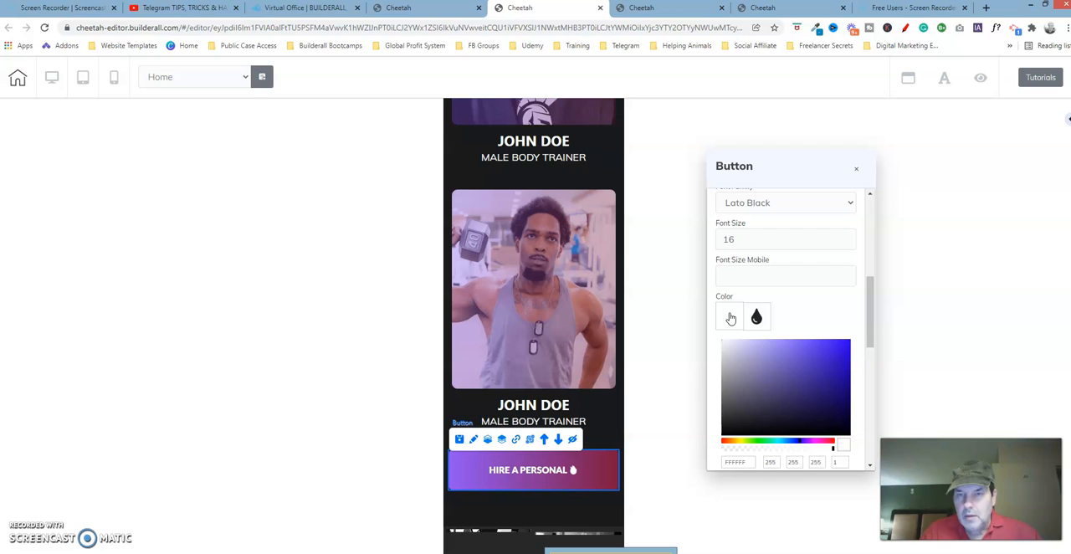
Try the purple shade 7A6AC5 as the "HIRE A PERSONAL" button's headline colour and set it back to white (FFFFFF).
{"action": "left_click", "coordinate": [731, 315]}
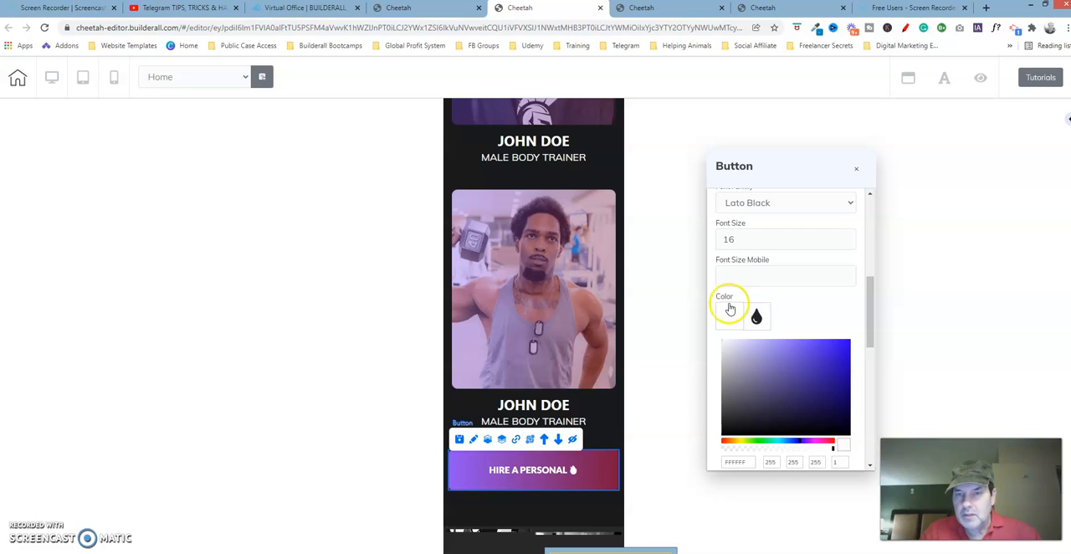
{"action": "left_click", "coordinate": [730, 310]}
{"action": "left_click", "coordinate": [729, 310]}
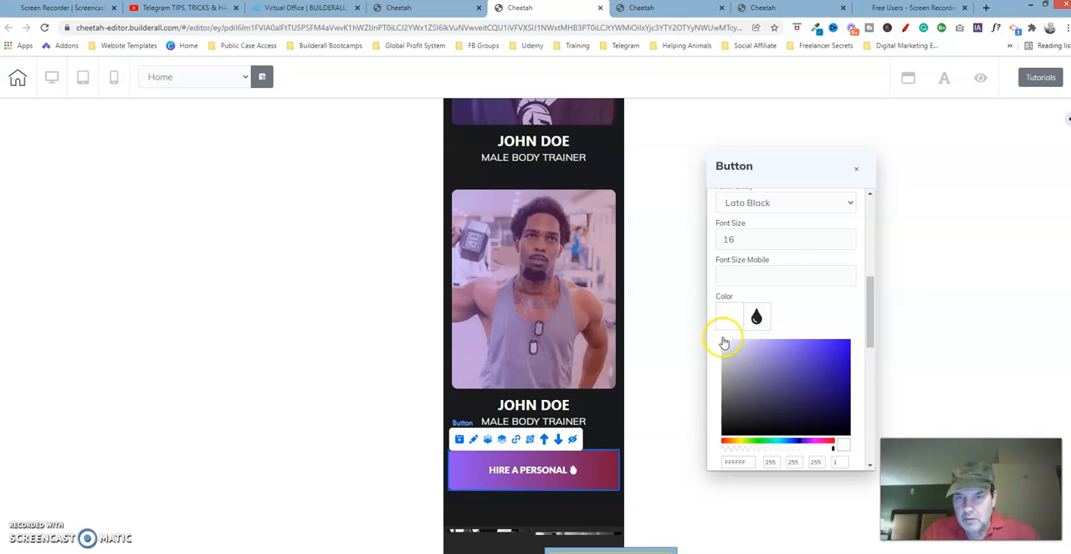
{"action": "left_click_drag", "start_coordinate": [724, 345], "coordinate": [780, 365]}
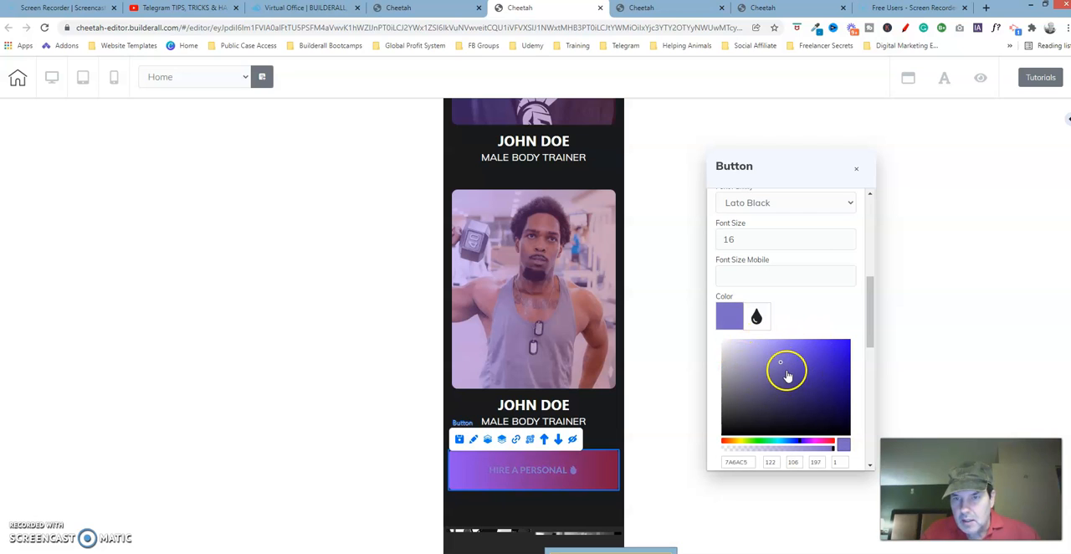
{"action": "left_click_drag", "start_coordinate": [778, 365], "coordinate": [710, 331]}
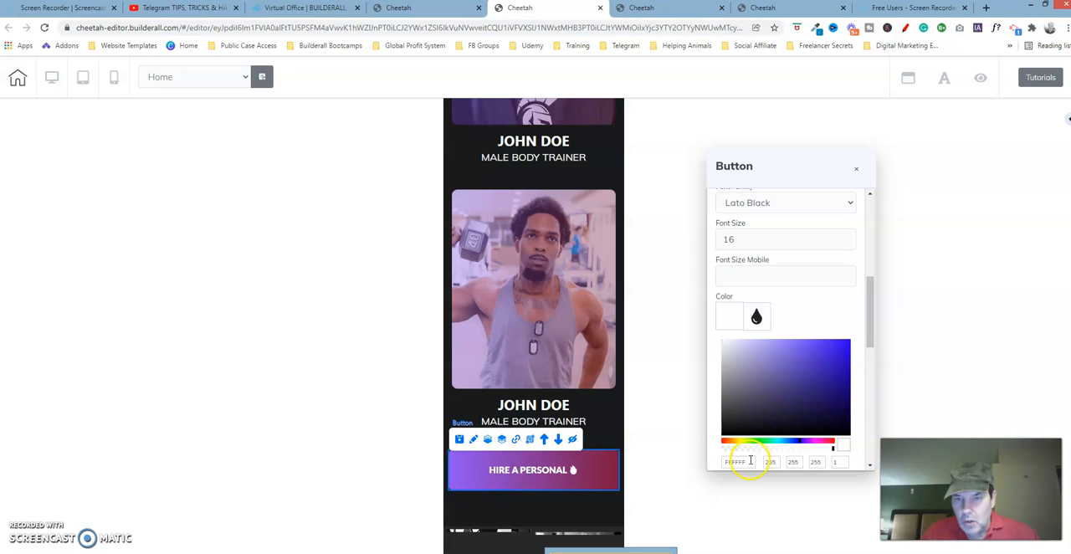
{"action": "left_click_drag", "start_coordinate": [866, 332], "coordinate": [867, 342]}
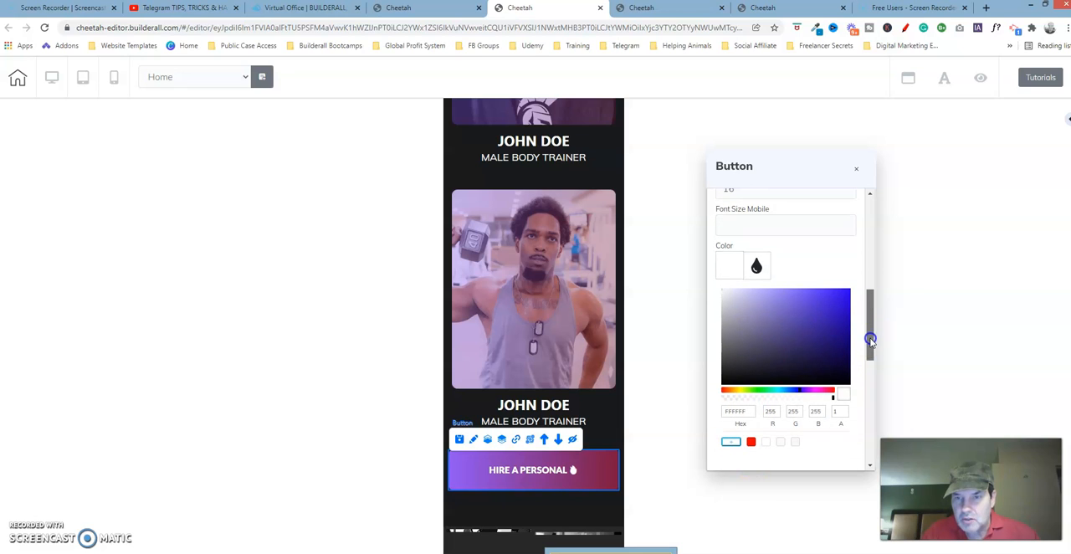
{"action": "left_click", "coordinate": [744, 410]}
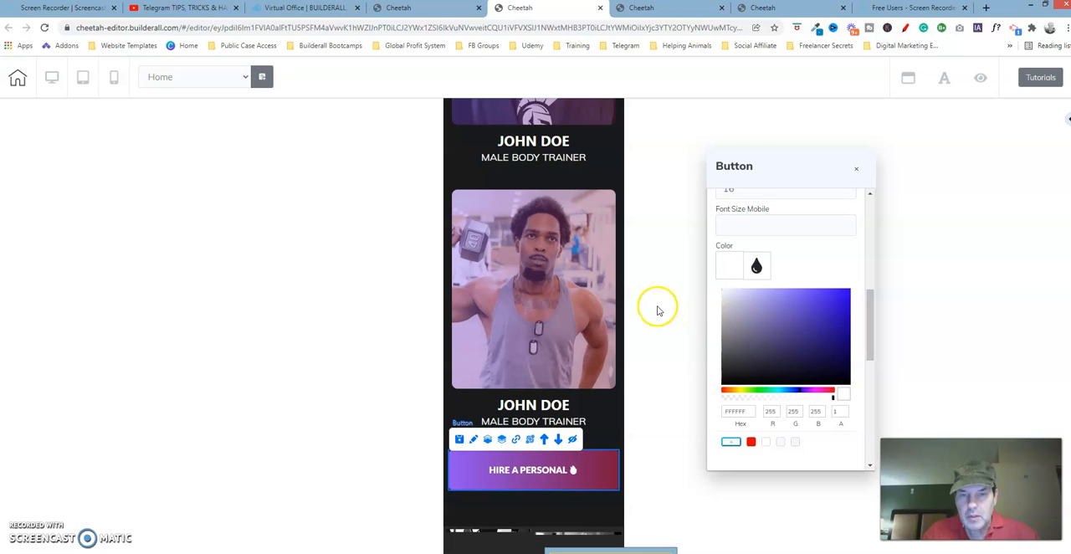
Close the "HIRE A PERSONAL" button's settings and move the selection to the last trainer's image.
{"action": "left_click", "coordinate": [854, 171]}
{"action": "right_click", "coordinate": [854, 169]}
{"action": "left_click", "coordinate": [682, 366]}
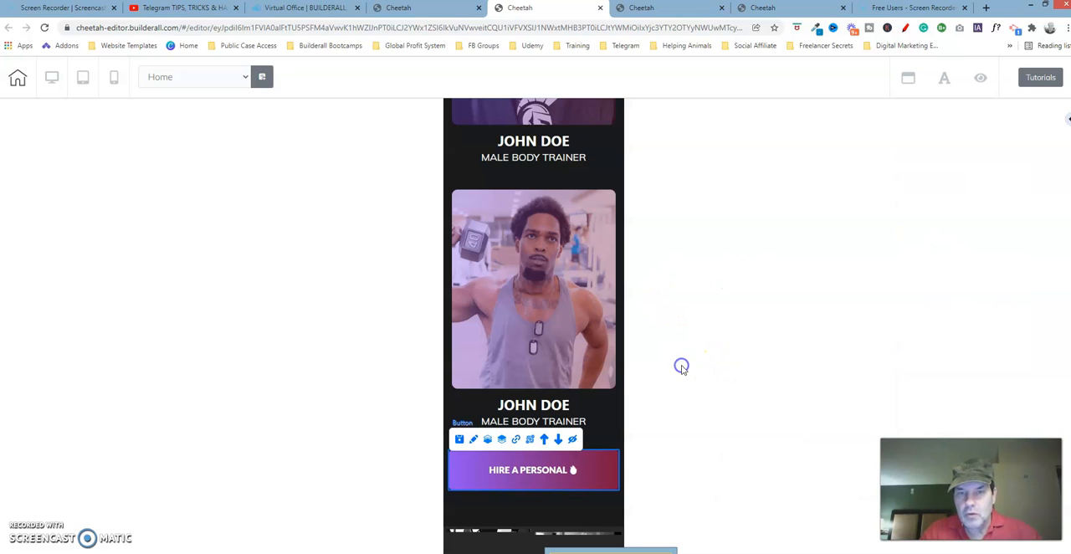
{"action": "left_click", "coordinate": [612, 358]}
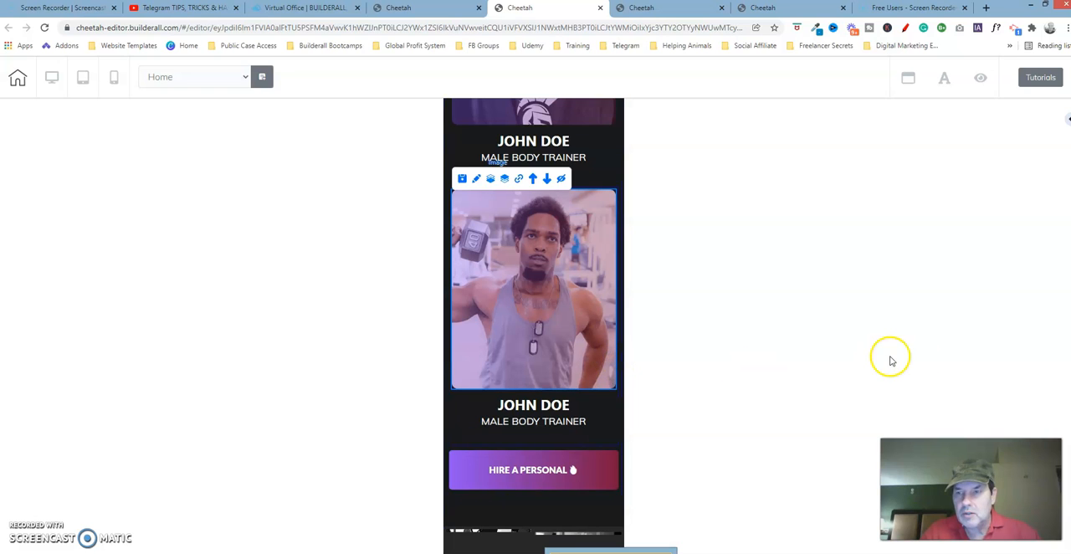
Compare the second Cheetah page's mobile gallery section with the gallery on the fourth page, and return to the second page.
{"action": "scroll", "coordinate": [1065, 333], "scroll_direction": "up", "scroll_amount": 10}
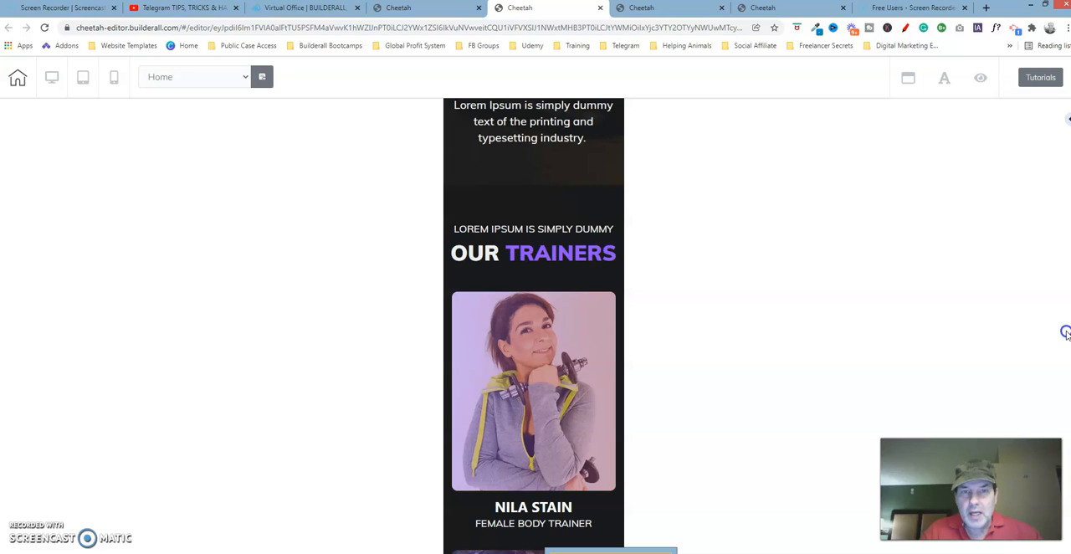
{"action": "scroll", "coordinate": [1066, 333], "scroll_direction": "down", "scroll_amount": 10}
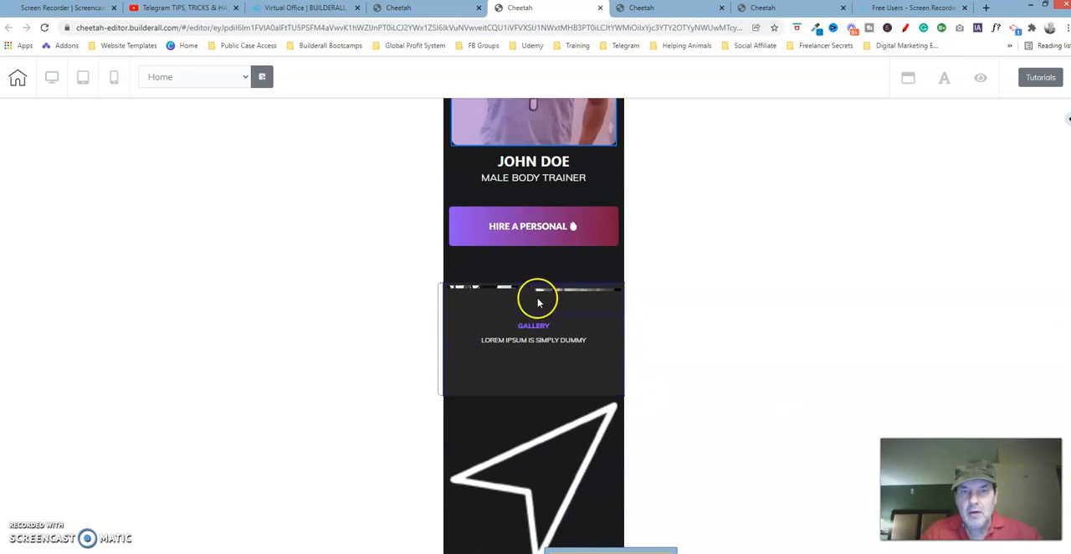
{"action": "left_click", "coordinate": [777, 8]}
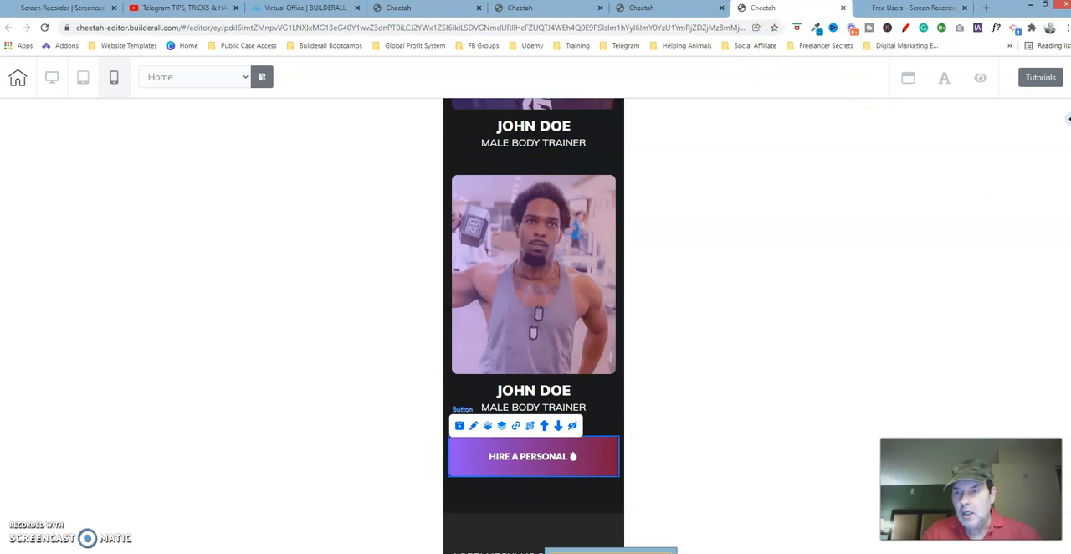
{"action": "scroll", "coordinate": [1069, 119], "scroll_direction": "down", "scroll_amount": 5}
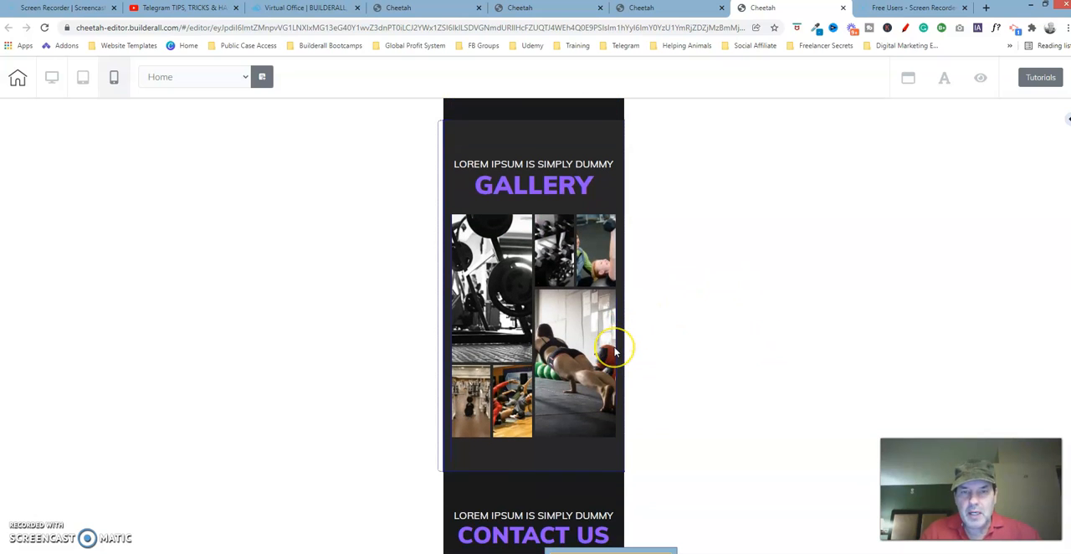
{"action": "left_click", "coordinate": [560, 8]}
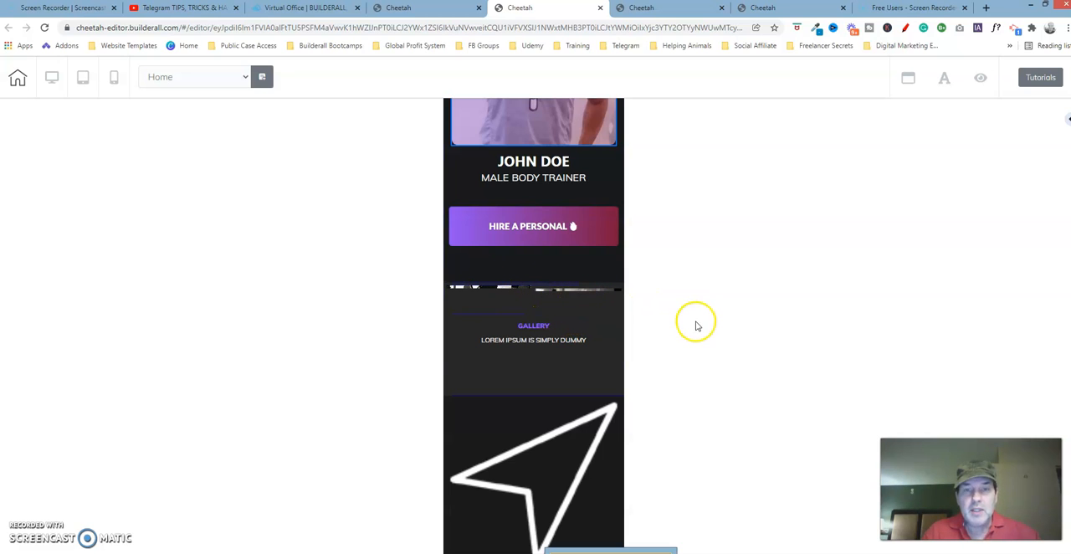
Switch the second Cheetah page to the desktop view, save and publish the site, and close the publication dialog.
{"action": "scroll", "coordinate": [533, 326], "scroll_direction": "up", "scroll_amount": 20}
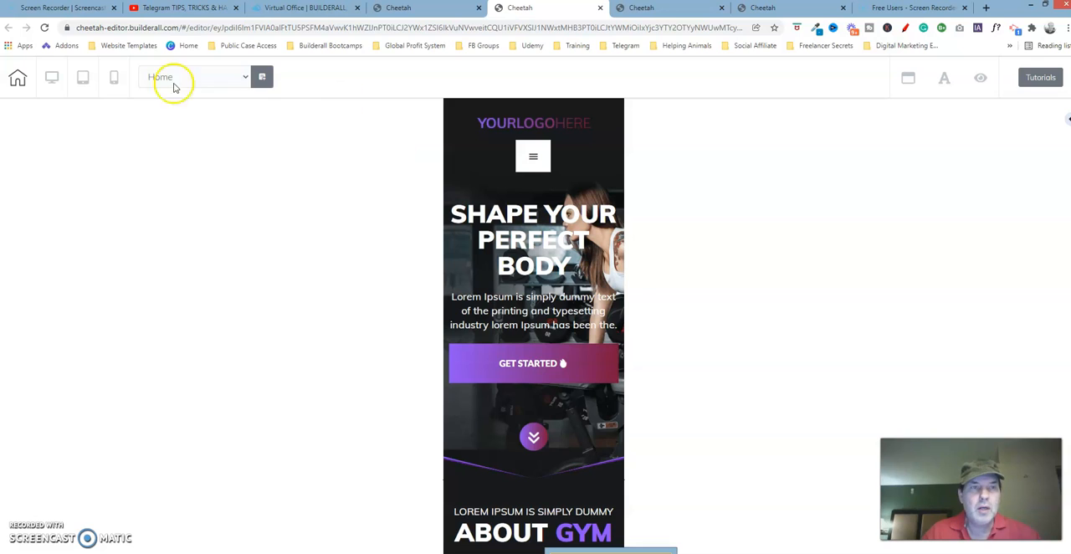
{"action": "left_click", "coordinate": [52, 77]}
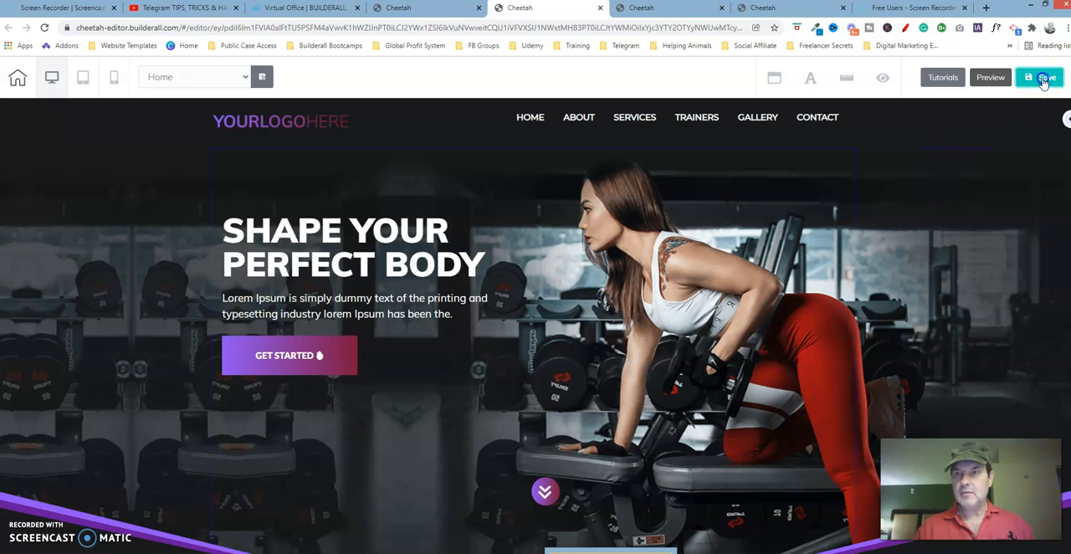
{"action": "left_click", "coordinate": [1043, 78]}
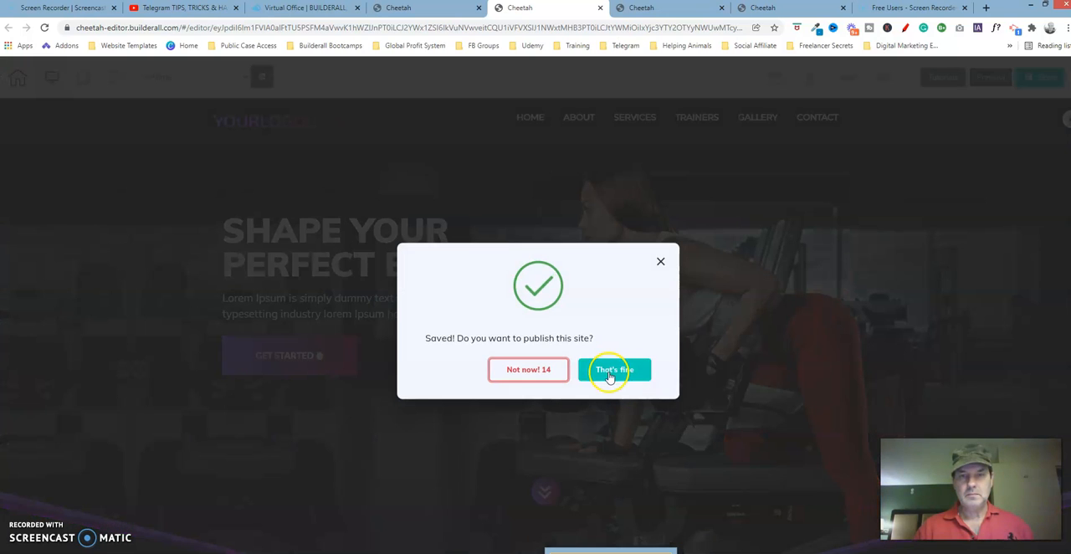
{"action": "left_click", "coordinate": [612, 376]}
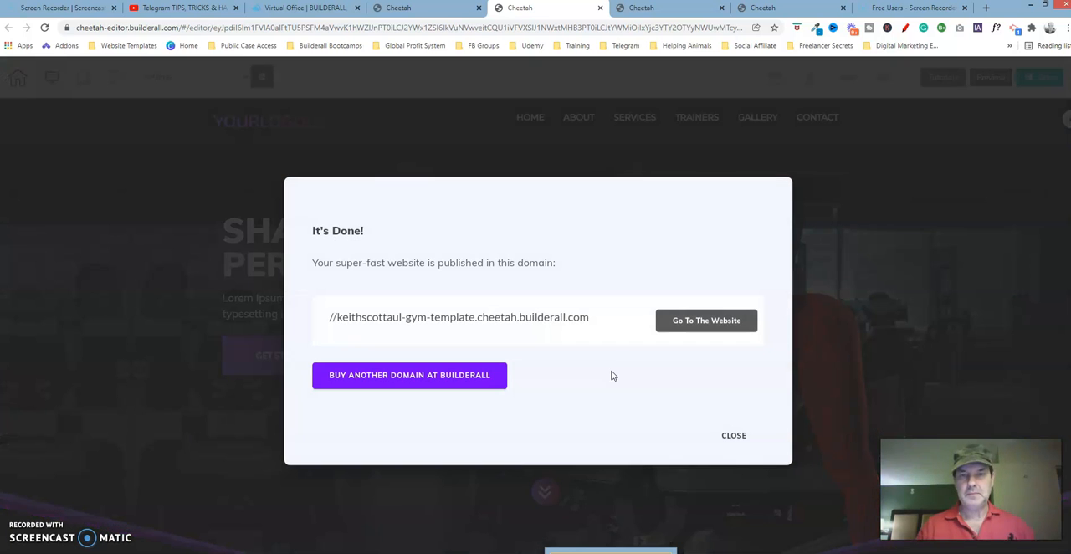
{"action": "left_click", "coordinate": [733, 435]}
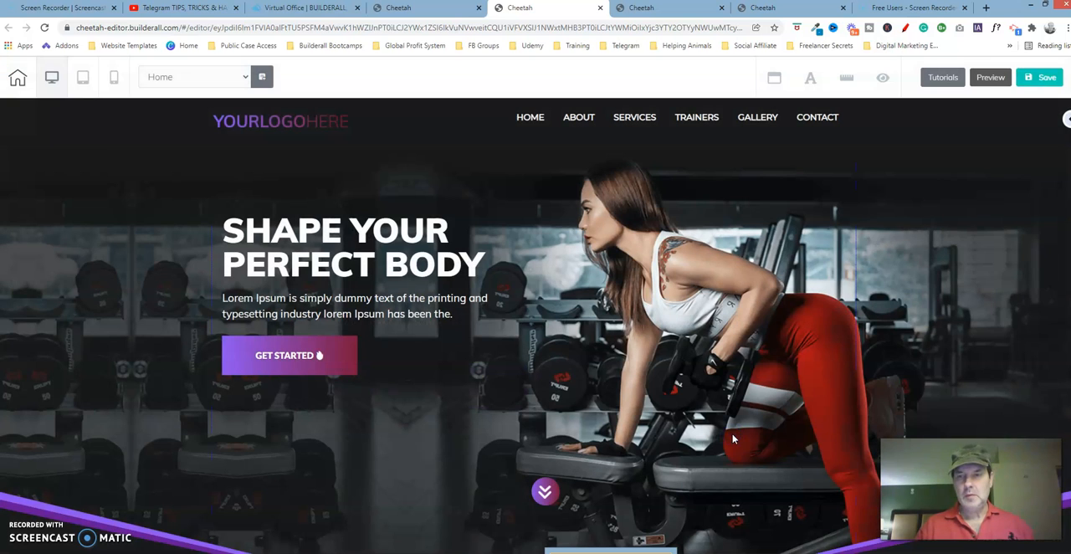
{"action": "left_click", "coordinate": [619, 400]}
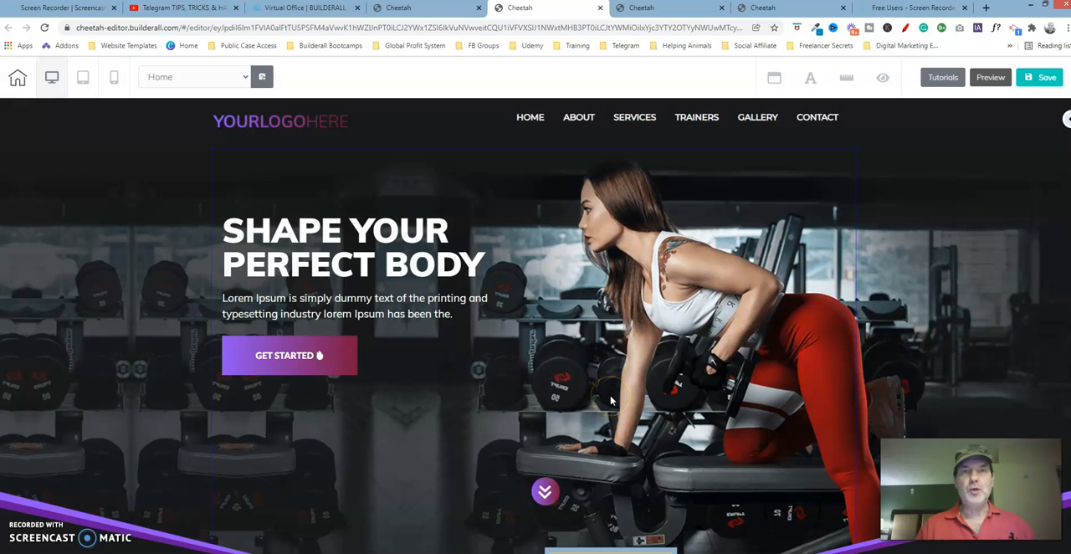